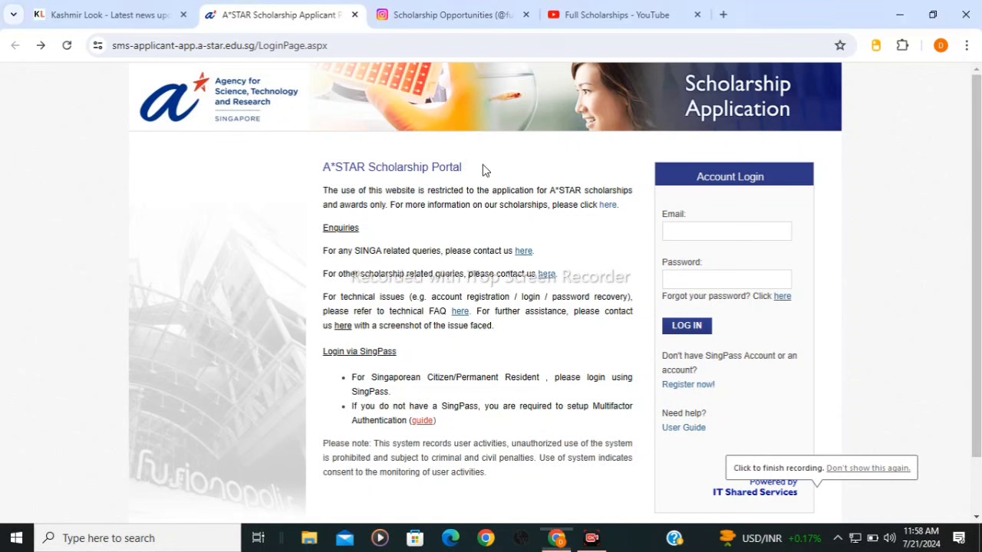
Review the portal title and enquiry notes, and open the new account registration form
{"action": "left_click_drag", "start_coordinate": [485, 169], "coordinate": [325, 167]}
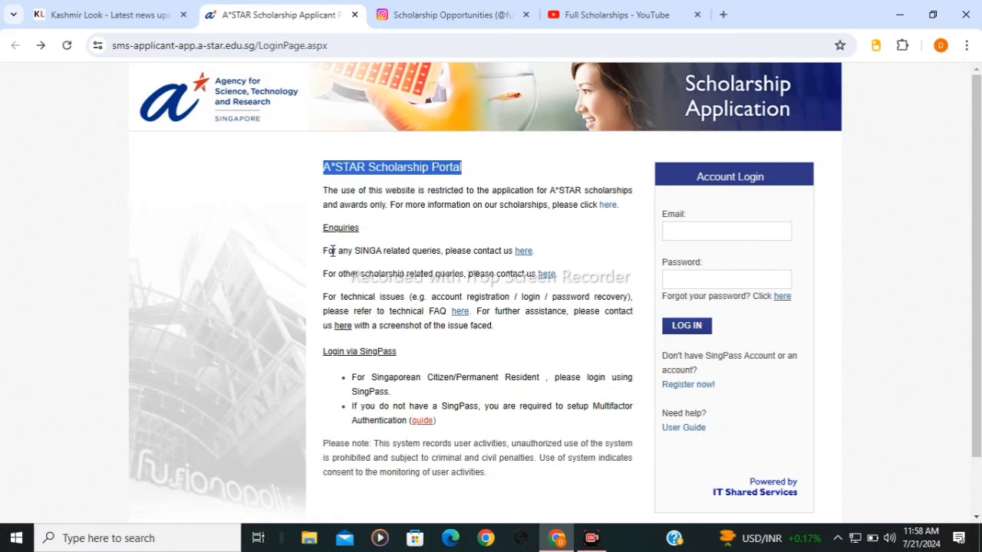
{"action": "left_click_drag", "start_coordinate": [332, 251], "coordinate": [471, 253]}
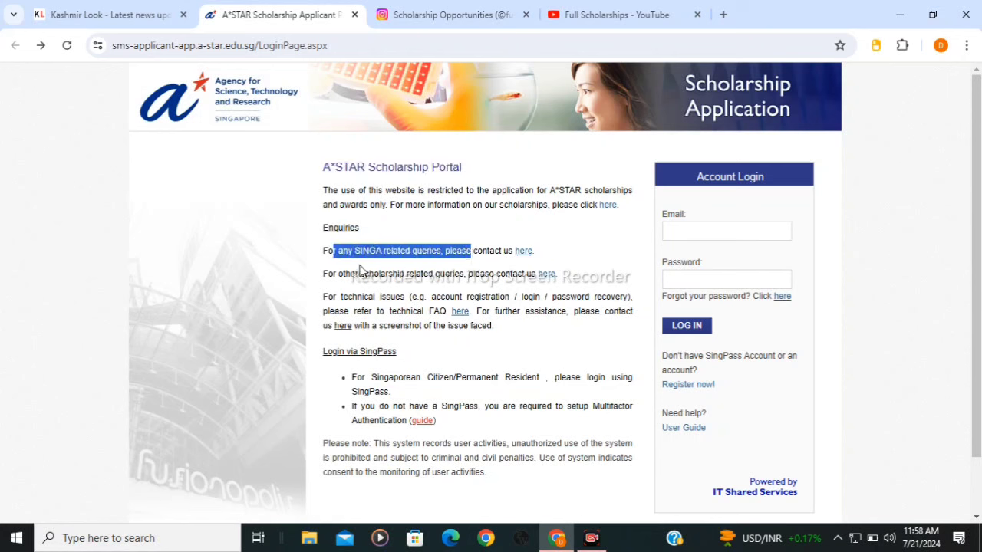
{"action": "left_click_drag", "start_coordinate": [323, 274], "coordinate": [528, 280]}
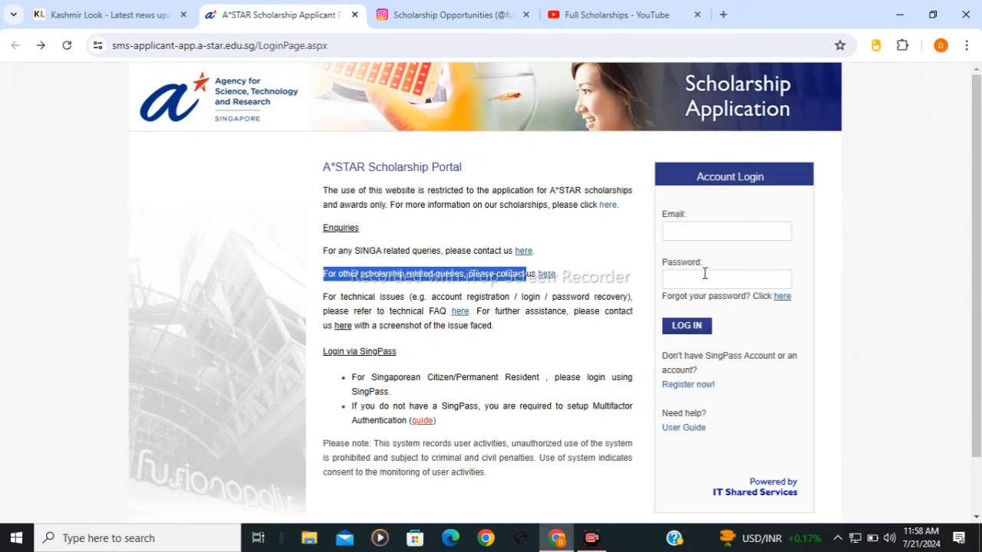
{"action": "left_click", "coordinate": [688, 387]}
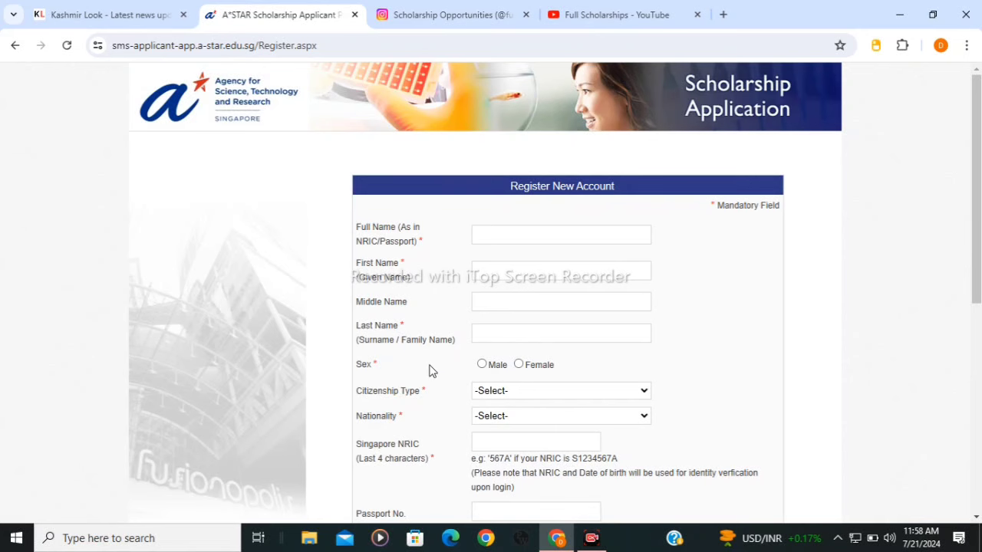
Examine the registration form's fields, including the note on using NRIC and date of birth for identity verification
{"action": "scroll", "coordinate": [429, 370], "scroll_direction": "down", "scroll_amount": 2}
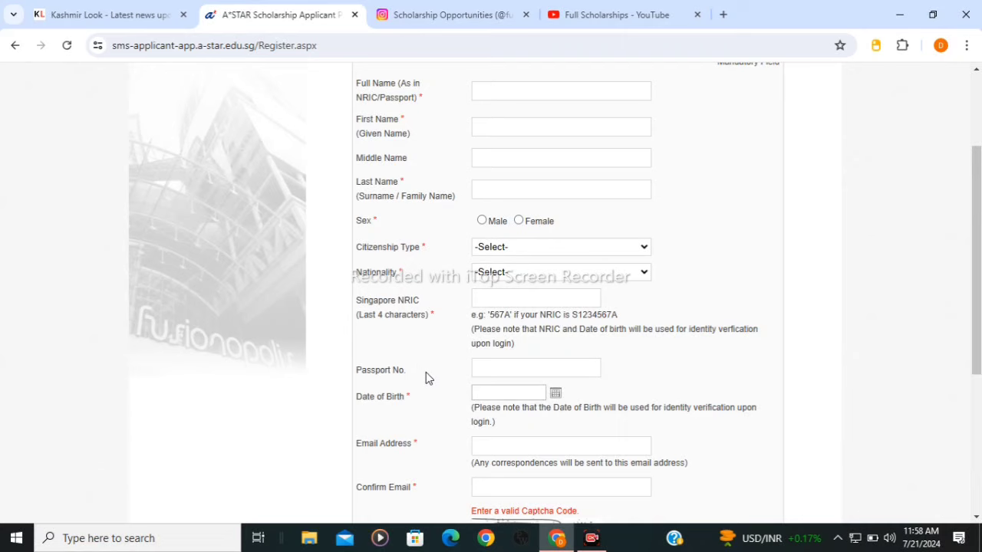
{"action": "scroll", "coordinate": [426, 372], "scroll_direction": "down", "scroll_amount": 2}
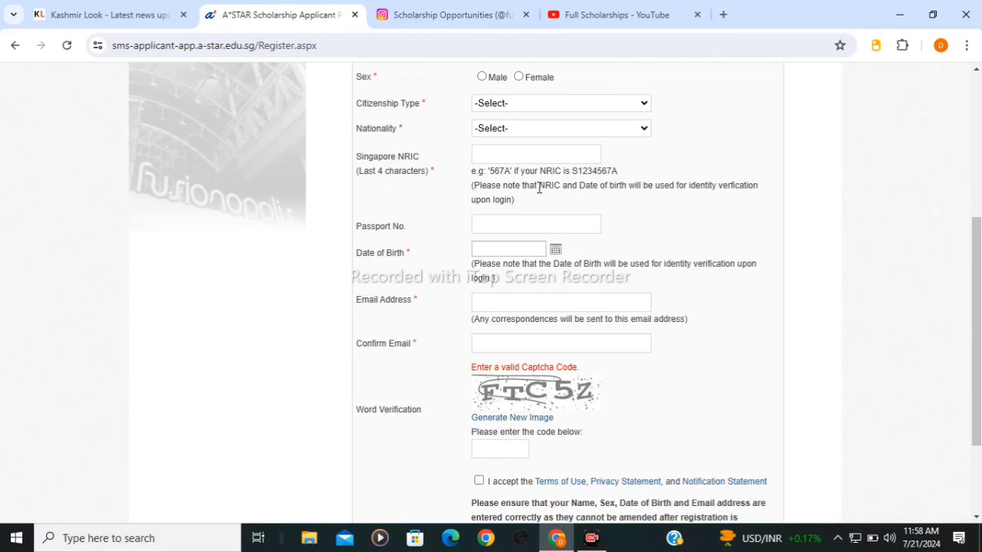
{"action": "left_click_drag", "start_coordinate": [538, 184], "coordinate": [746, 199]}
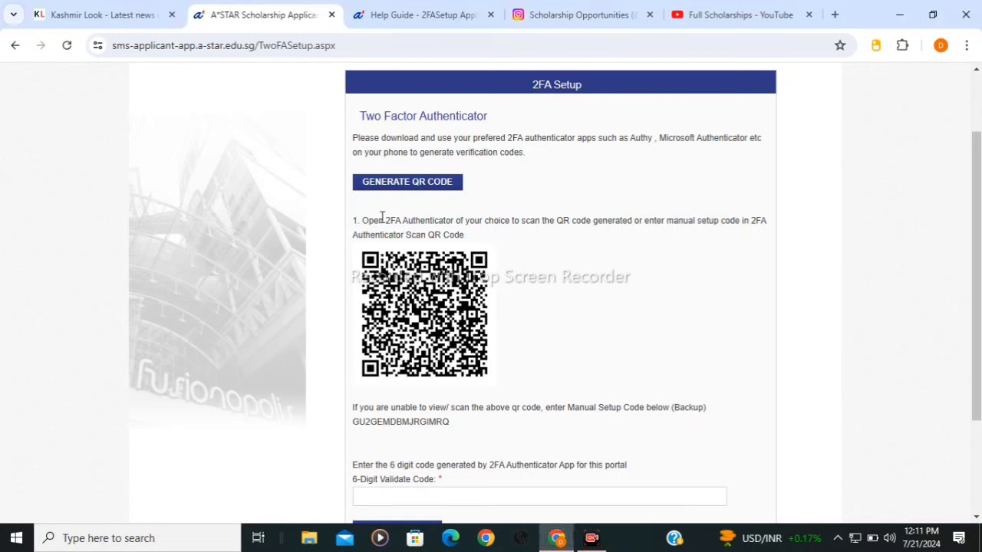
Read the 2FA setup instructions, covering the QR code, the manual setup code and the 6-digit validation field
{"action": "left_click_drag", "start_coordinate": [380, 220], "coordinate": [458, 222]}
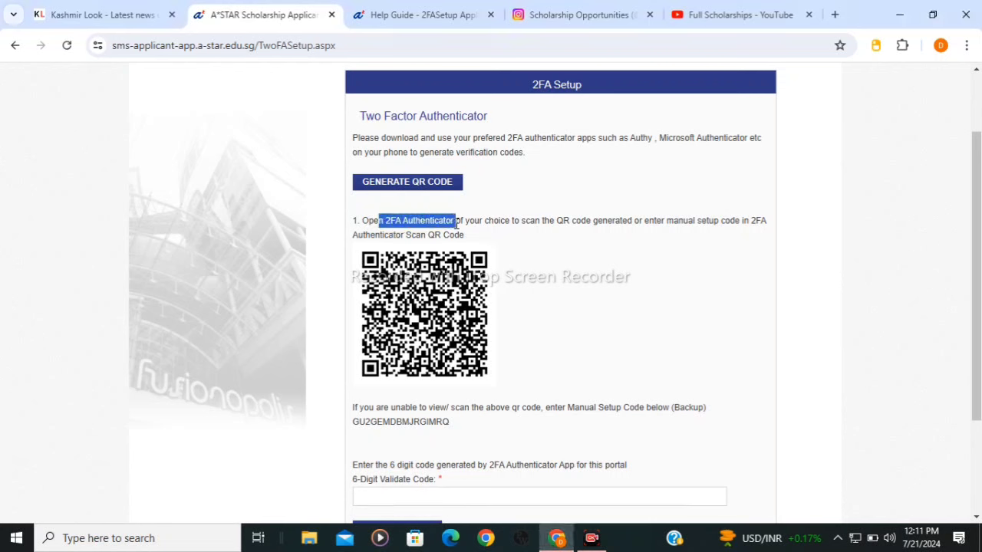
{"action": "left_click", "coordinate": [504, 289]}
{"action": "scroll", "coordinate": [504, 289], "scroll_direction": "down", "scroll_amount": 2}
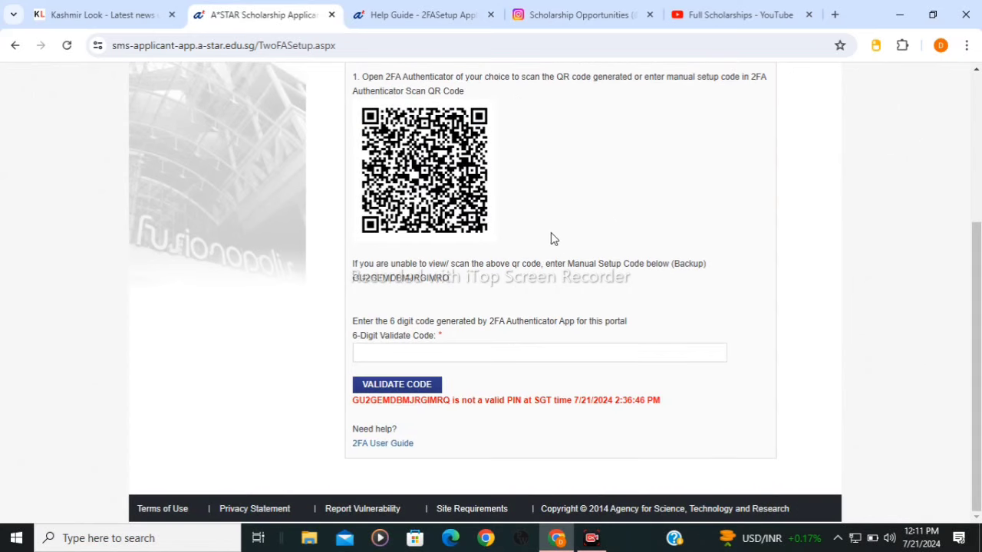
{"action": "scroll", "coordinate": [556, 234], "scroll_direction": "up", "scroll_amount": 2}
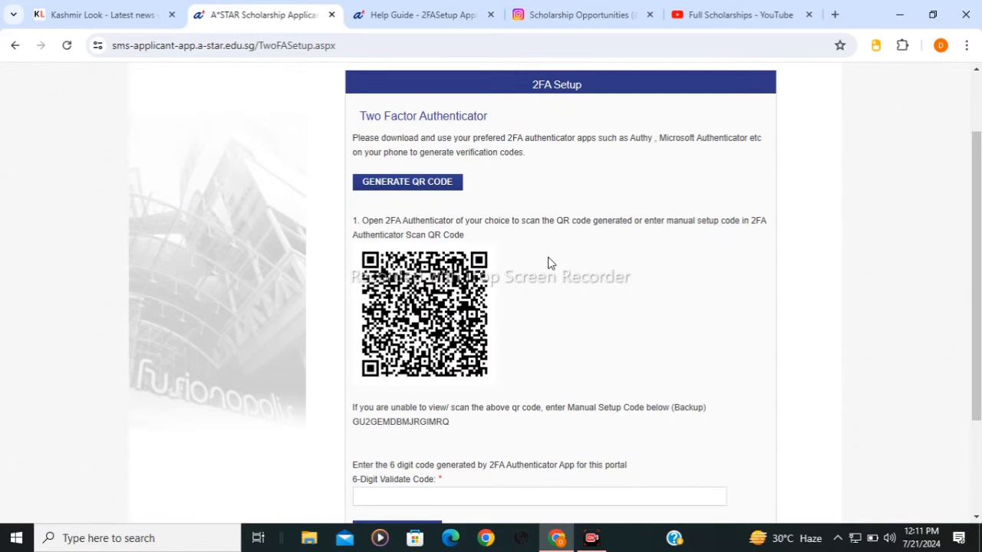
{"action": "scroll", "coordinate": [548, 264], "scroll_direction": "down", "scroll_amount": 2}
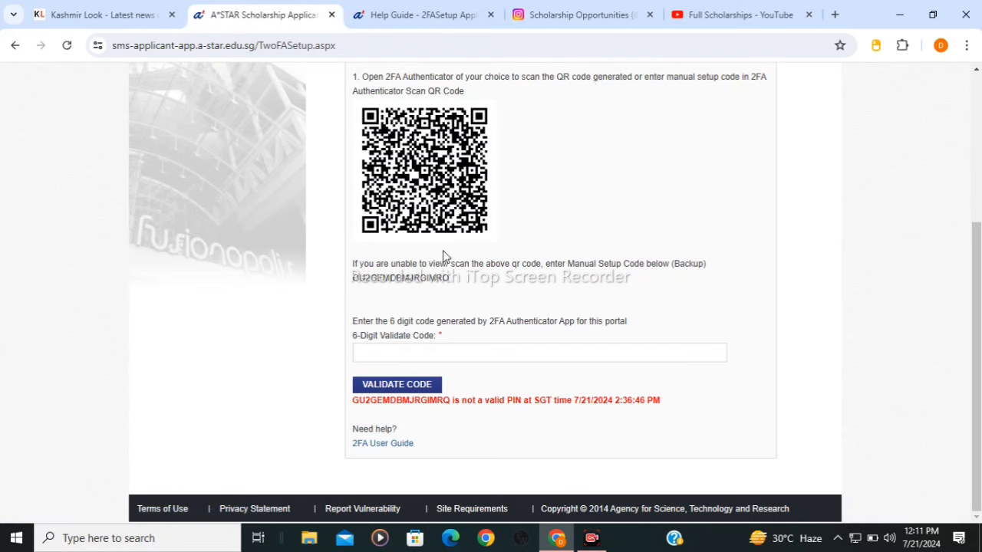
{"action": "scroll", "coordinate": [445, 238], "scroll_direction": "up", "scroll_amount": 2}
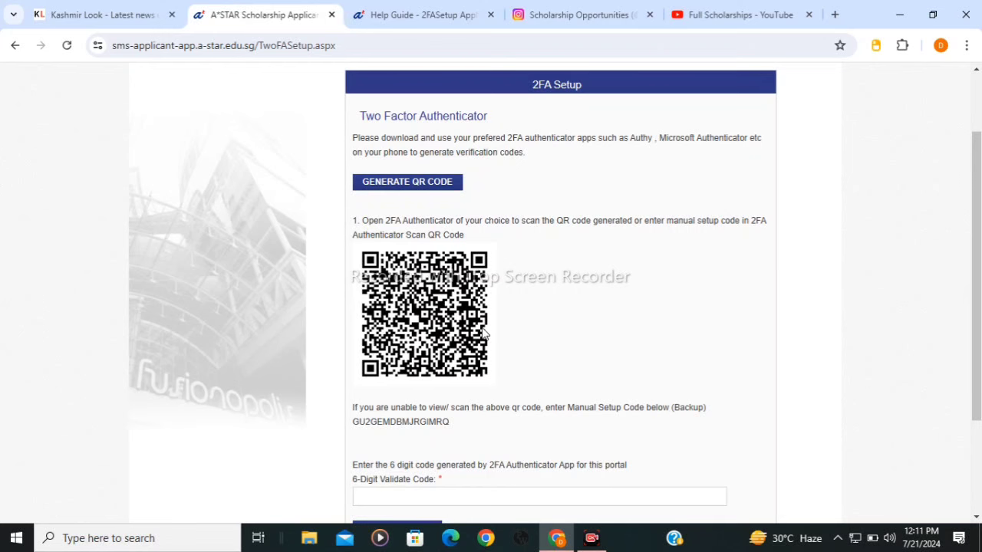
{"action": "scroll", "coordinate": [483, 331], "scroll_direction": "down", "scroll_amount": 2}
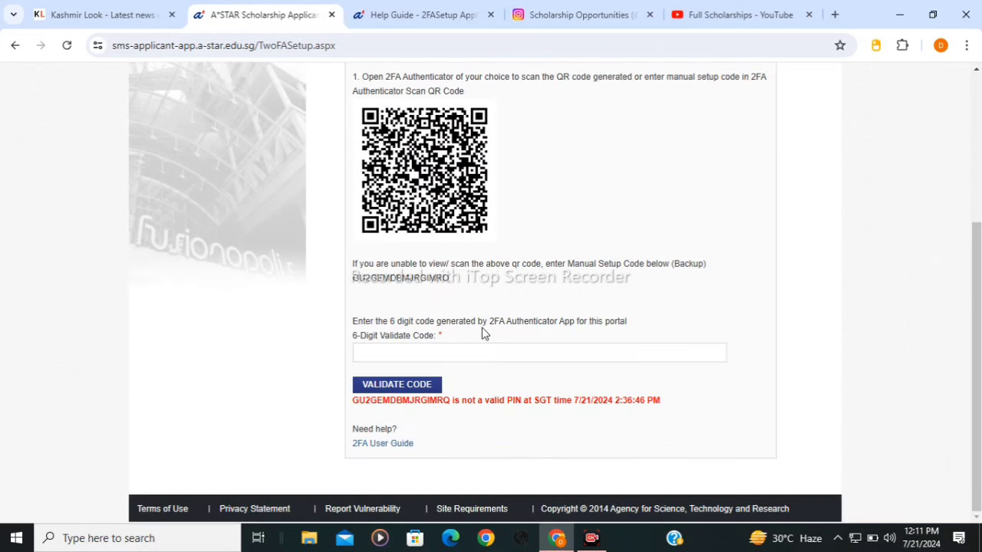
Validate the 6-digit authenticator code to finish 2FA setup, and acknowledge the setup and password change notices
{"action": "left_click", "coordinate": [387, 354]}
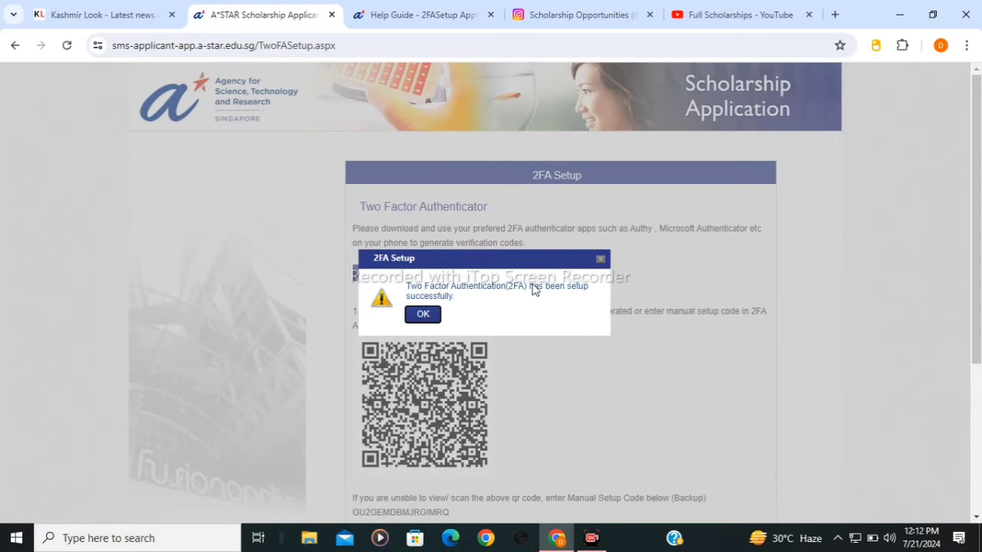
{"action": "left_click", "coordinate": [422, 314]}
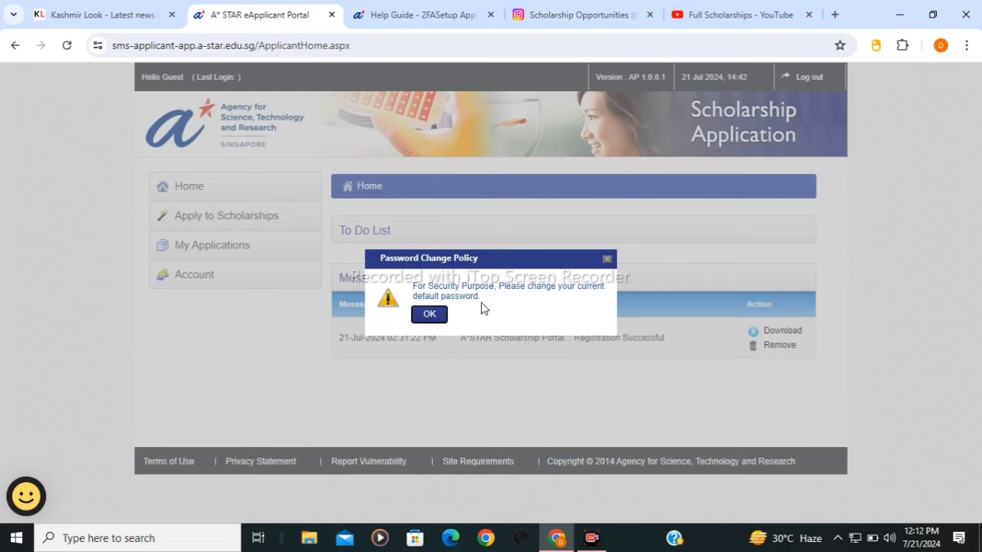
{"action": "left_click", "coordinate": [441, 316]}
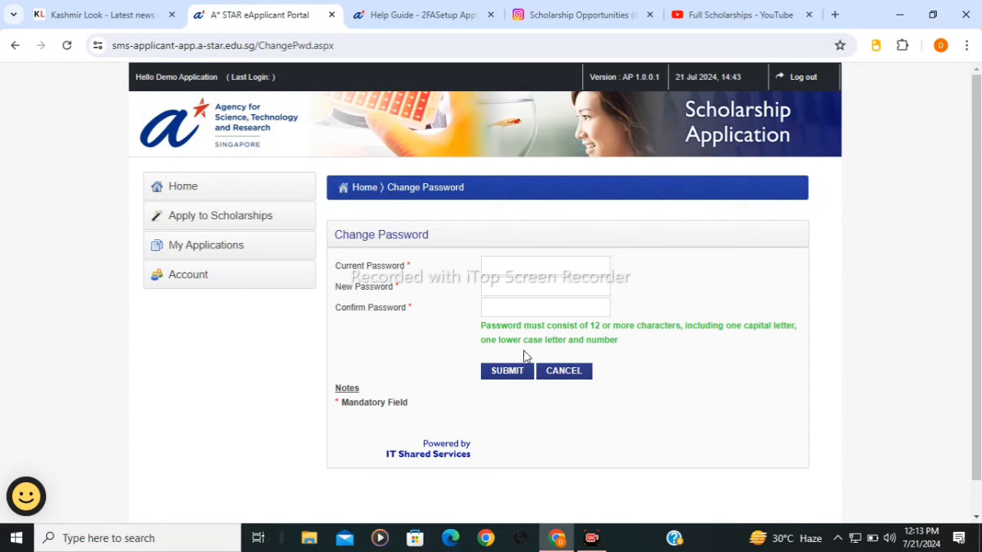
Browse the available scholarships and start an application for the A*STAR Graduate Scholarship (Singapore)
{"action": "left_click", "coordinate": [247, 223]}
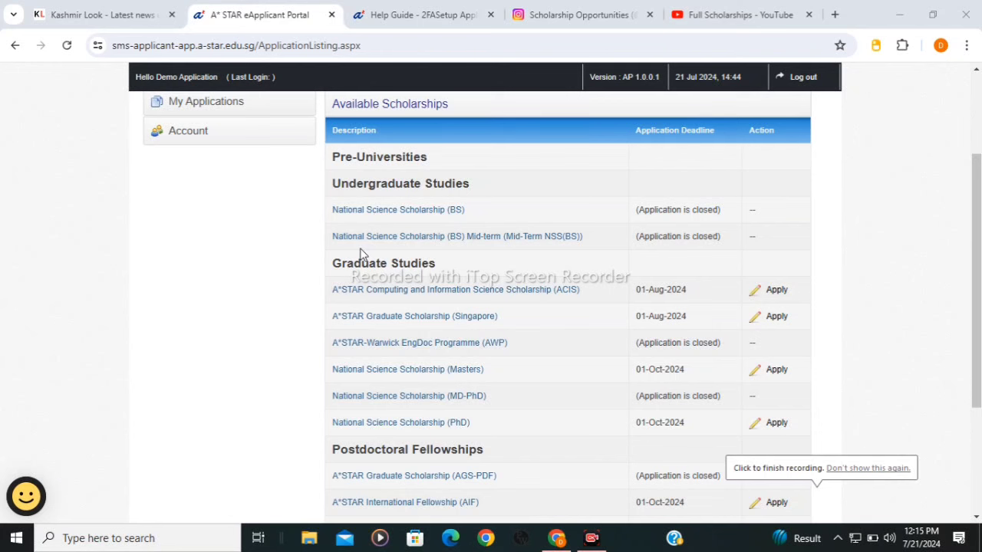
{"action": "scroll", "coordinate": [368, 259], "scroll_direction": "down", "scroll_amount": 2}
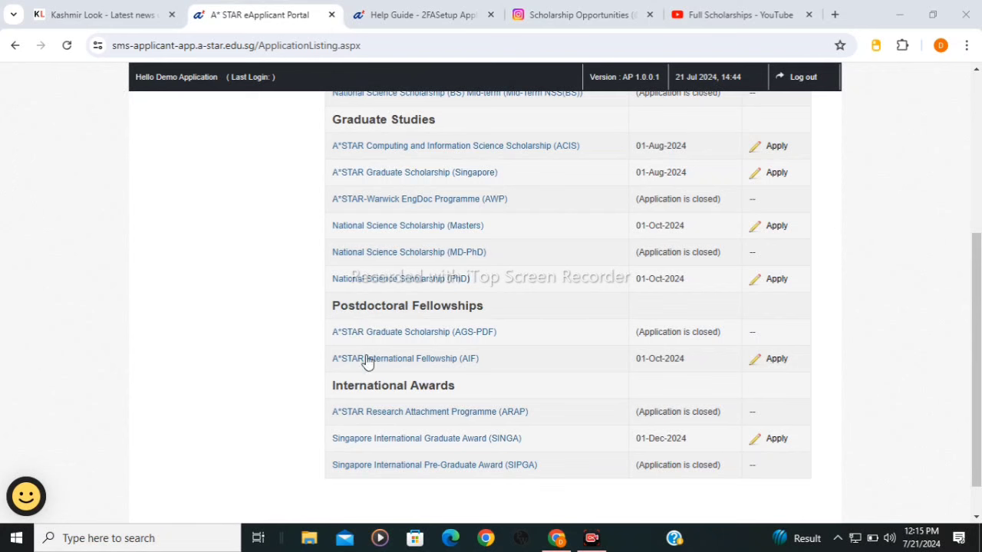
{"action": "scroll", "coordinate": [442, 301], "scroll_direction": "up", "scroll_amount": 2}
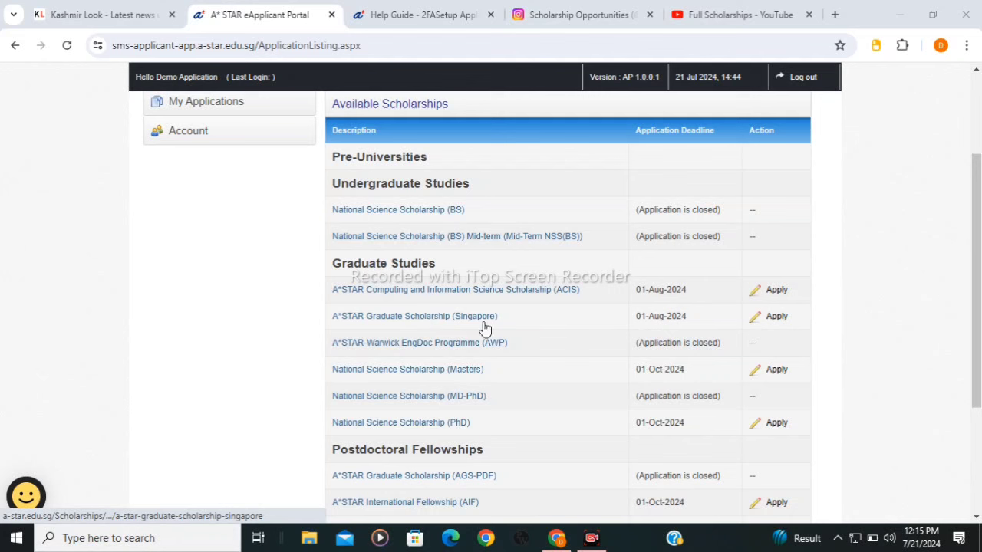
{"action": "left_click", "coordinate": [778, 318]}
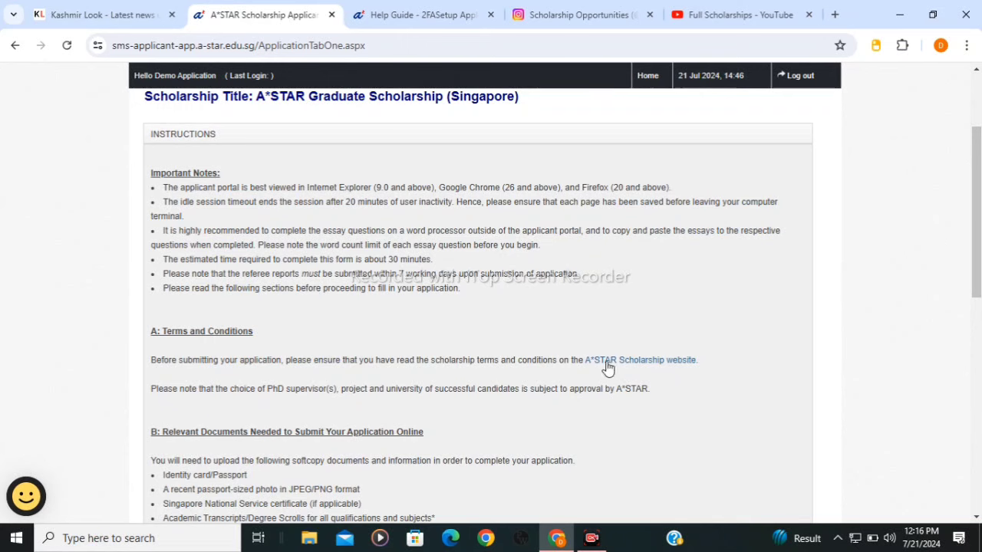
Read through the scholarship application instructions and continue to the Personal Info section
{"action": "scroll", "coordinate": [230, 249], "scroll_direction": "up", "scroll_amount": 3}
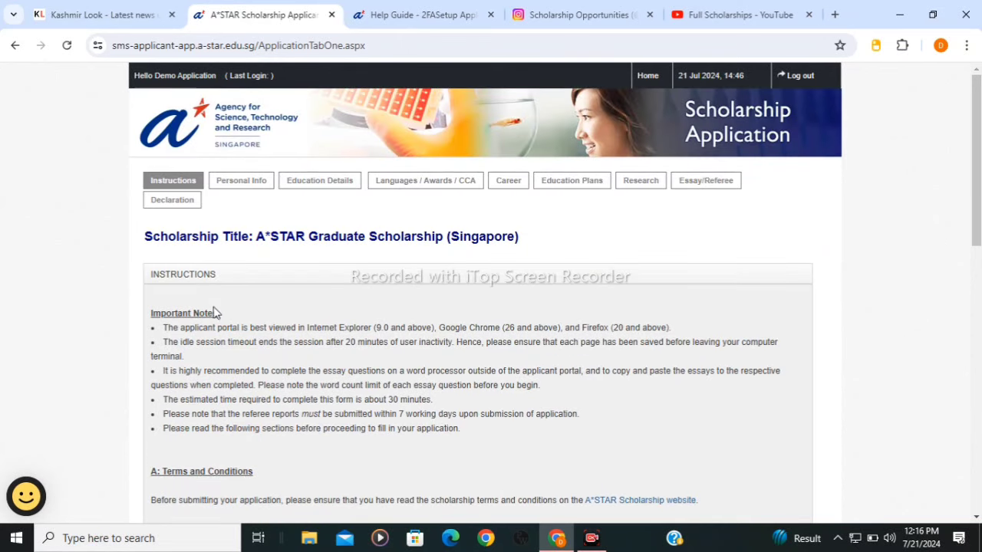
{"action": "scroll", "coordinate": [218, 311], "scroll_direction": "down", "scroll_amount": 4}
{"action": "scroll", "coordinate": [329, 314], "scroll_direction": "down", "scroll_amount": 5}
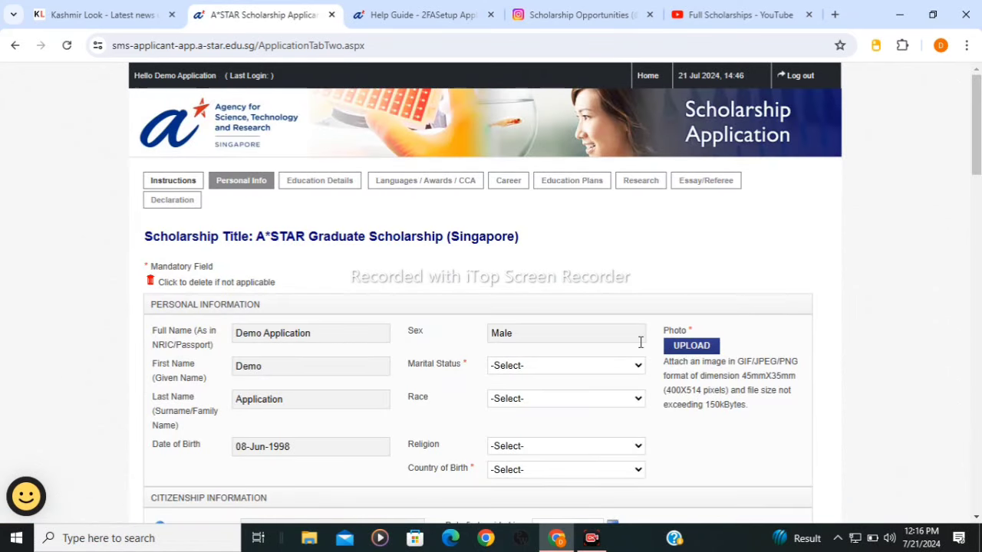
Examine the personal and citizenship information fields, including photo requirements, PR status and previous nationality
{"action": "scroll", "coordinate": [640, 342], "scroll_direction": "down", "scroll_amount": 3}
{"action": "scroll", "coordinate": [640, 342], "scroll_direction": "up", "scroll_amount": 1}
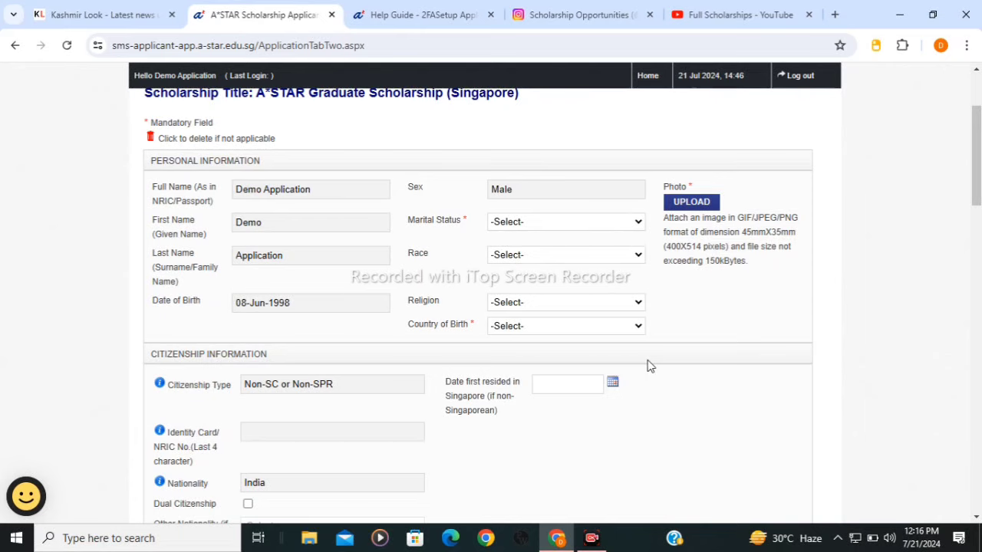
{"action": "scroll", "coordinate": [649, 366], "scroll_direction": "up", "scroll_amount": 2}
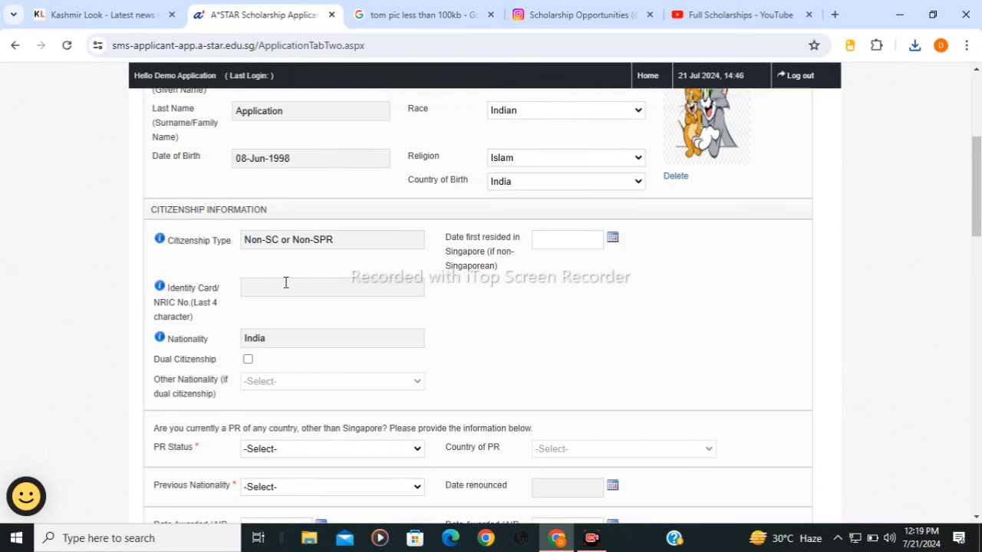
{"action": "scroll", "coordinate": [285, 282], "scroll_direction": "down", "scroll_amount": 2}
{"action": "scroll", "coordinate": [482, 268], "scroll_direction": "up", "scroll_amount": 2}
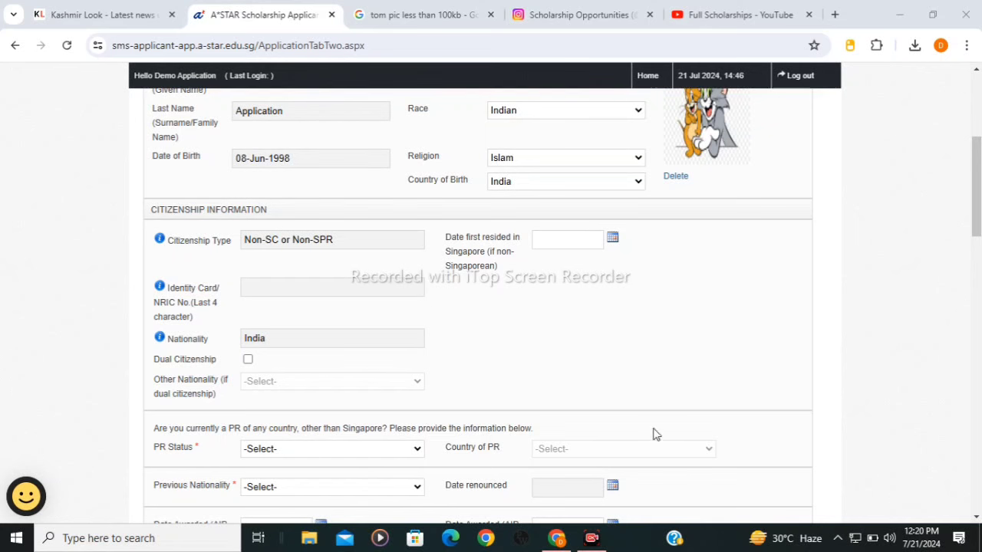
Examine the home and mailing address, contact, national service and family details fields
{"action": "scroll", "coordinate": [393, 345], "scroll_direction": "down", "scroll_amount": 5}
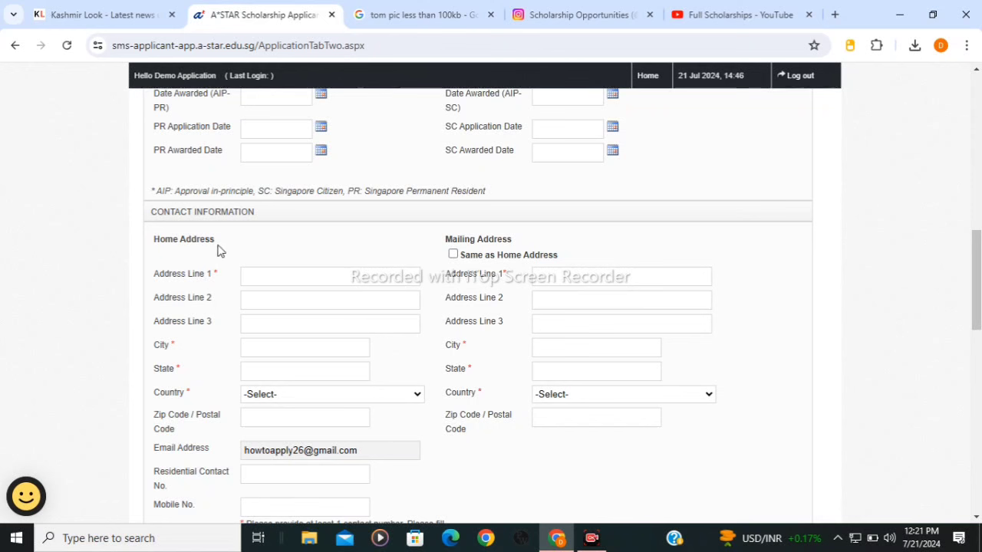
{"action": "scroll", "coordinate": [403, 300], "scroll_direction": "down", "scroll_amount": 3}
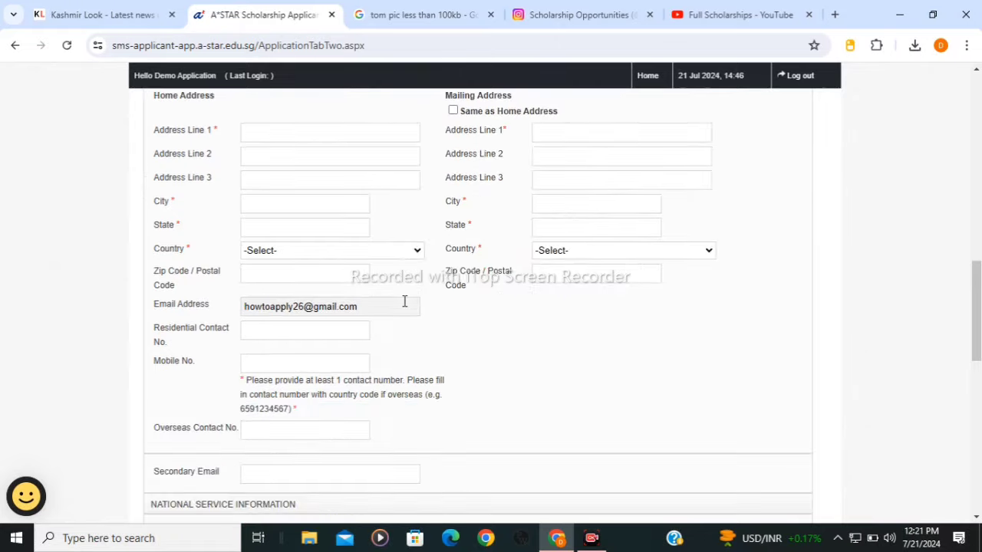
{"action": "scroll", "coordinate": [403, 301], "scroll_direction": "up", "scroll_amount": 2}
{"action": "scroll", "coordinate": [800, 509], "scroll_direction": "down", "scroll_amount": 3}
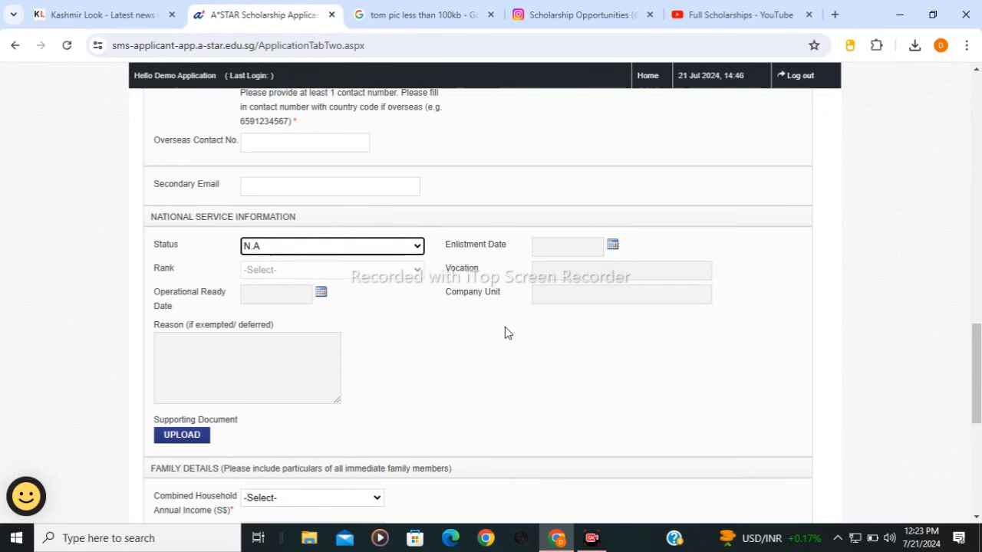
{"action": "scroll", "coordinate": [497, 325], "scroll_direction": "down", "scroll_amount": 2}
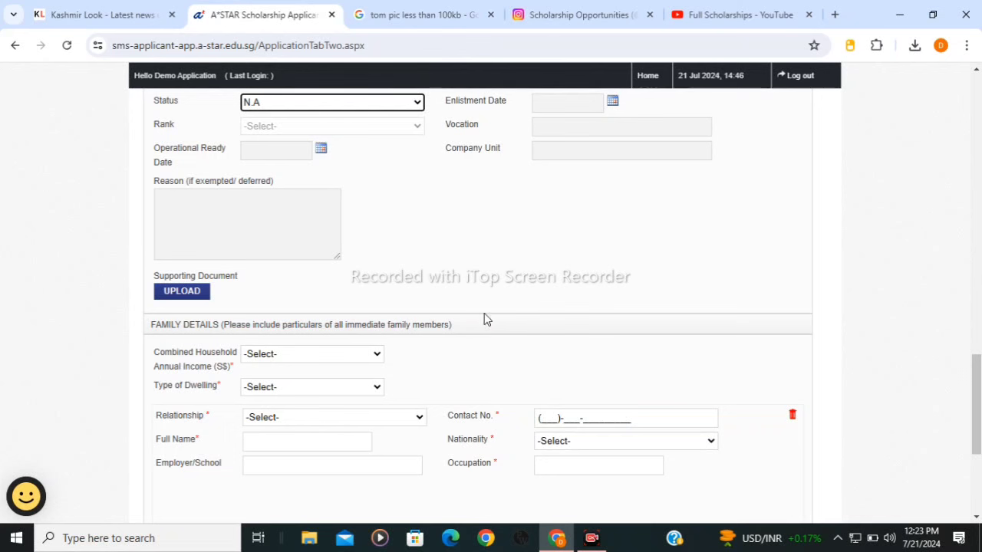
{"action": "scroll", "coordinate": [788, 507], "scroll_direction": "down", "scroll_amount": 2}
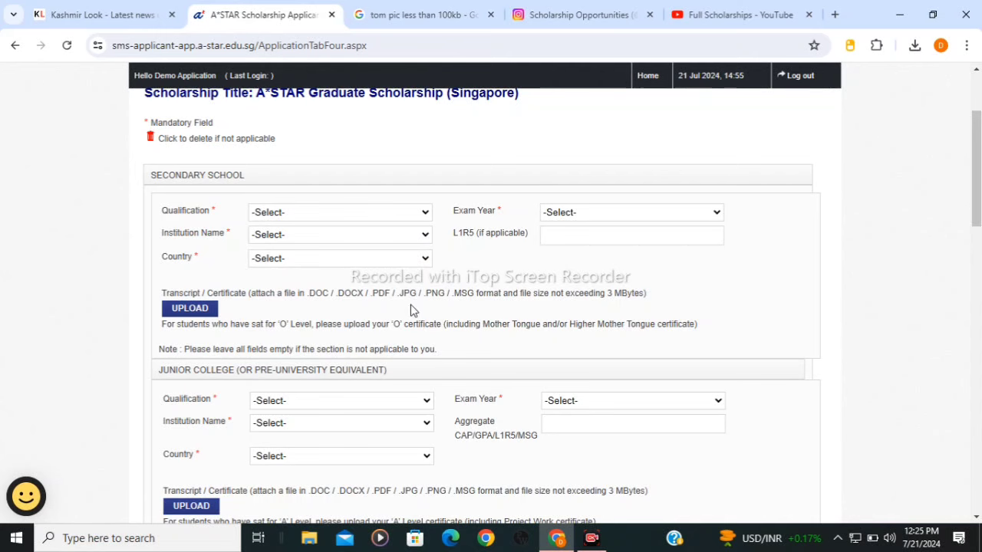
Check the secondary school and junior college sections, and start uploading the secondary school transcript
{"action": "scroll", "coordinate": [295, 341], "scroll_direction": "down", "scroll_amount": 2}
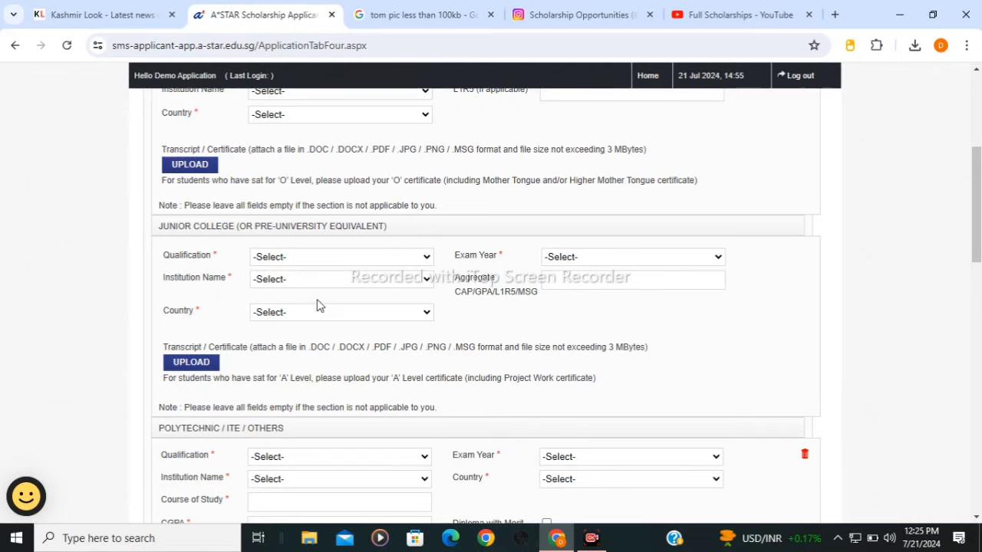
{"action": "scroll", "coordinate": [319, 306], "scroll_direction": "up", "scroll_amount": 2}
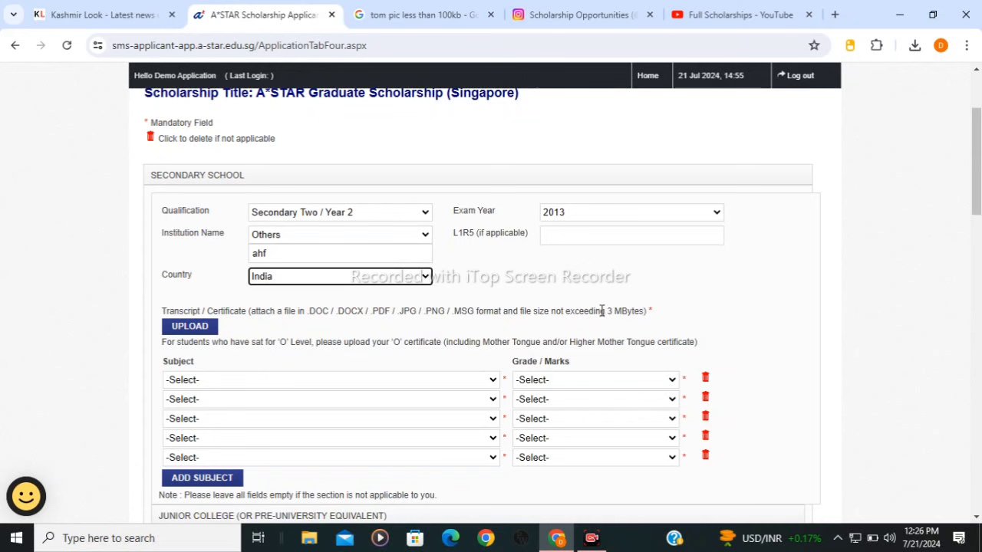
{"action": "left_click", "coordinate": [190, 327]}
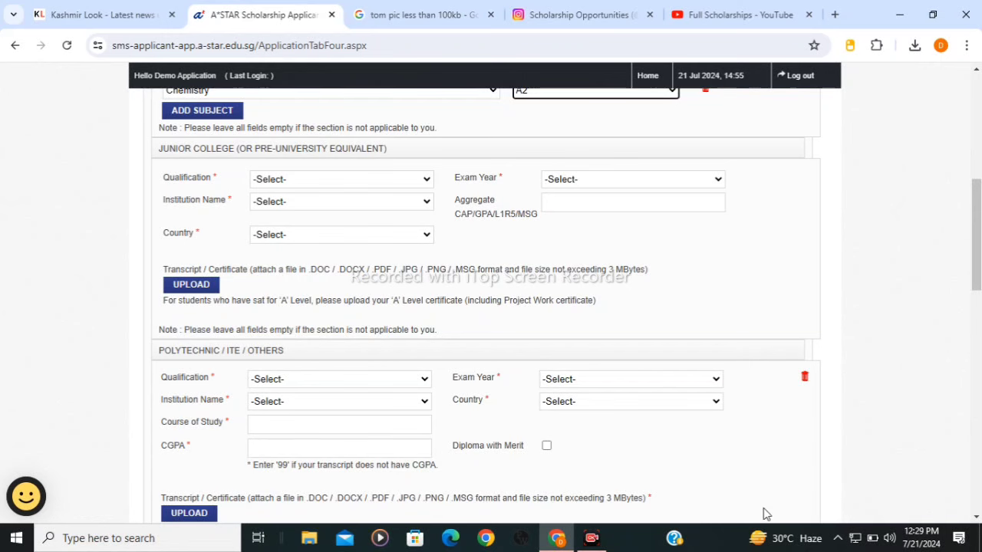
Examine the polytechnic and tertiary education fields of the Education Details form
{"action": "scroll", "coordinate": [798, 503], "scroll_direction": "down", "scroll_amount": 3}
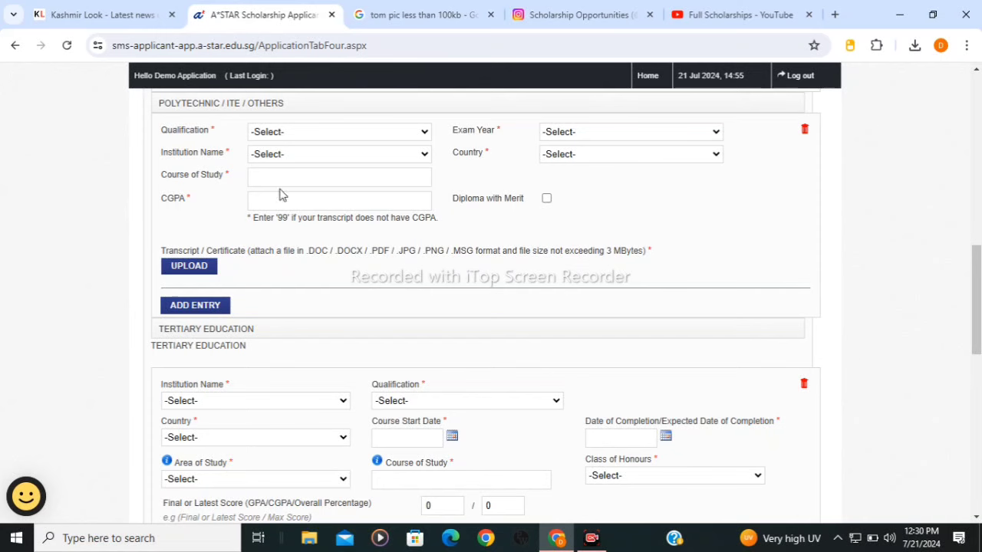
{"action": "scroll", "coordinate": [335, 208], "scroll_direction": "up", "scroll_amount": 2}
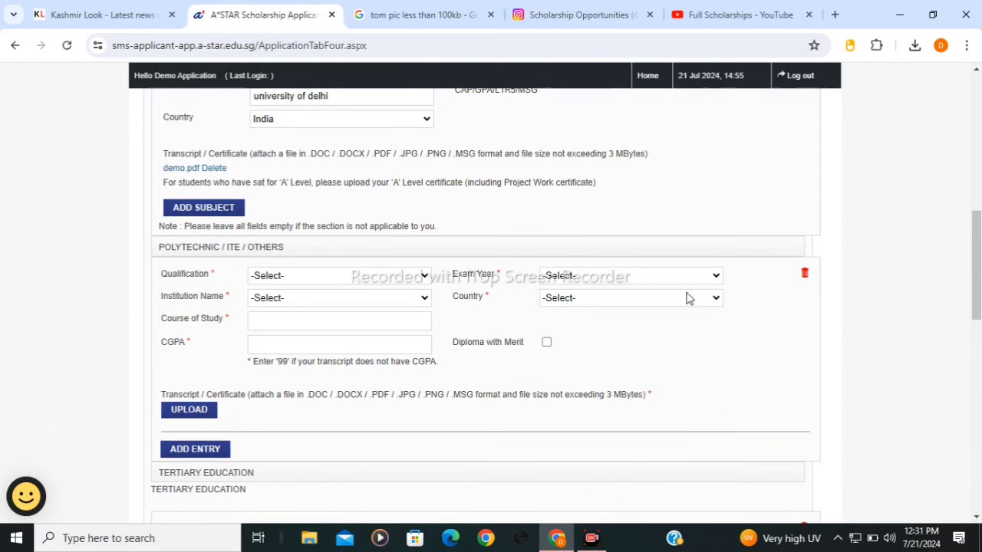
Delete the empty Polytechnic / ITE / Others entry from Education Details and continue to the next section
{"action": "left_click", "coordinate": [802, 274]}
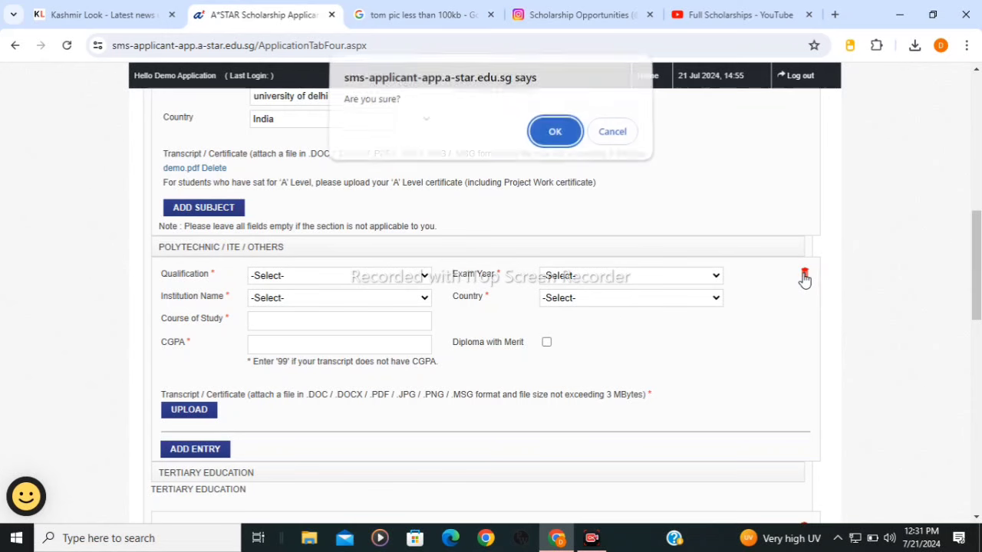
{"action": "left_click", "coordinate": [558, 147]}
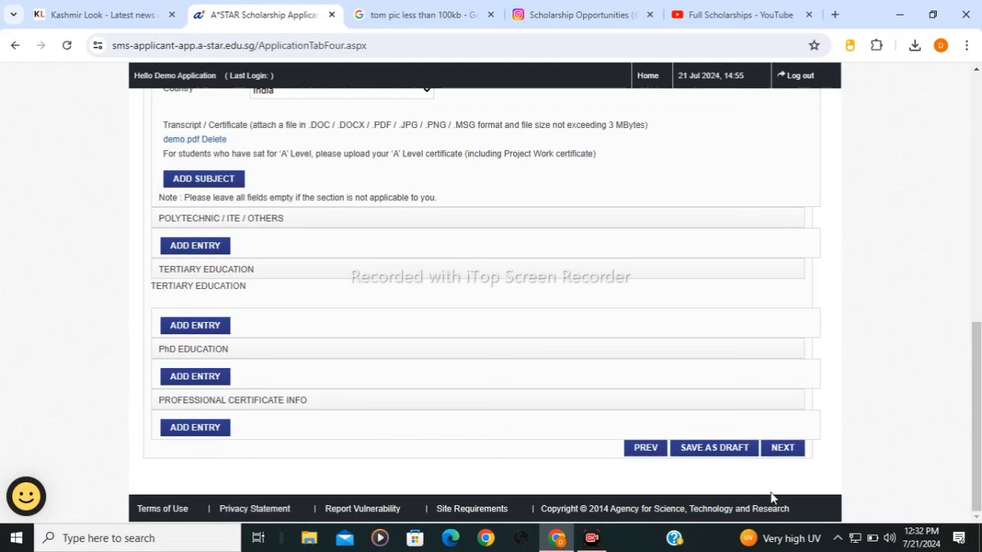
{"action": "left_click", "coordinate": [783, 447]}
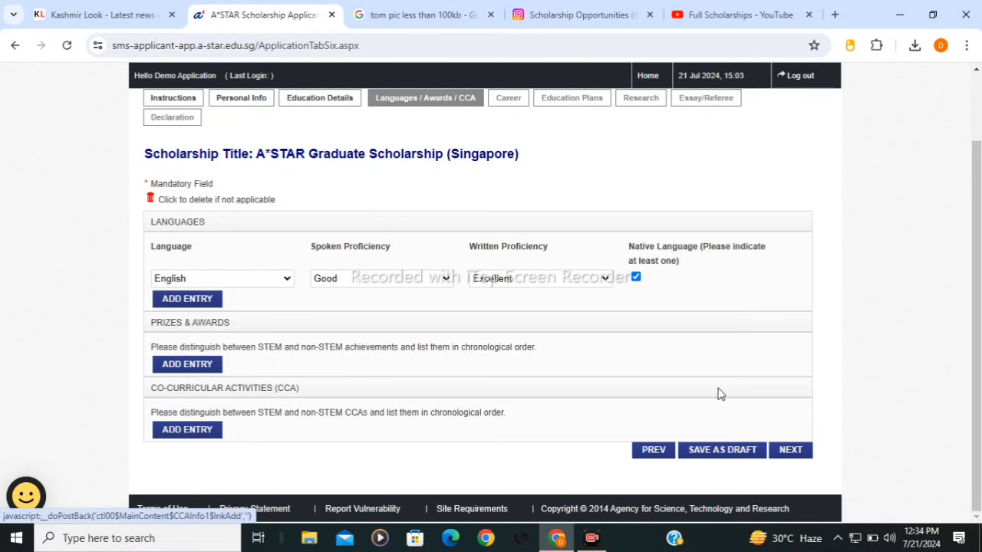
Advance to the Career section, check its employment history and research experience fields, and continue to Education Plans
{"action": "left_click", "coordinate": [801, 453]}
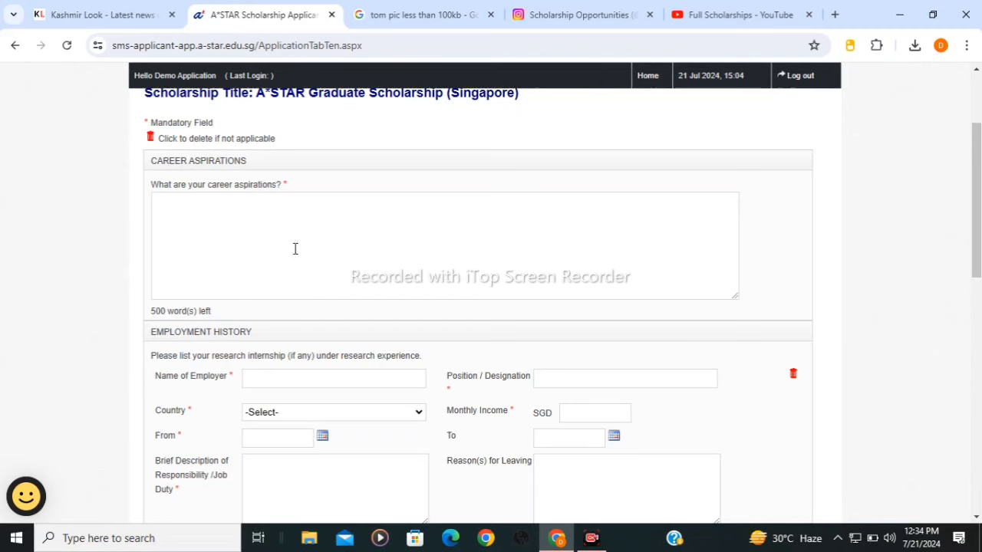
{"action": "scroll", "coordinate": [295, 248], "scroll_direction": "down", "scroll_amount": 2}
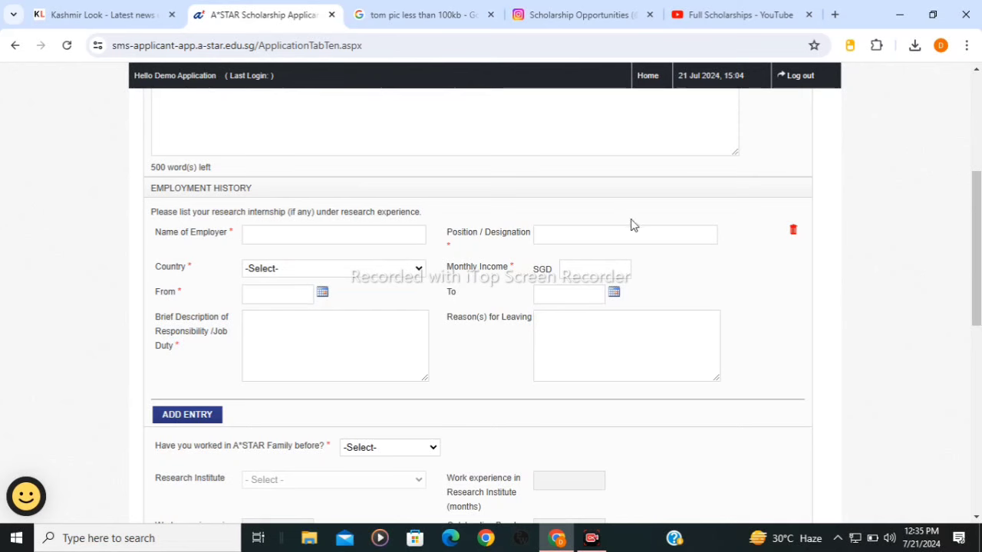
{"action": "scroll", "coordinate": [526, 259], "scroll_direction": "down", "scroll_amount": 2}
{"action": "scroll", "coordinate": [575, 260], "scroll_direction": "up", "scroll_amount": 2}
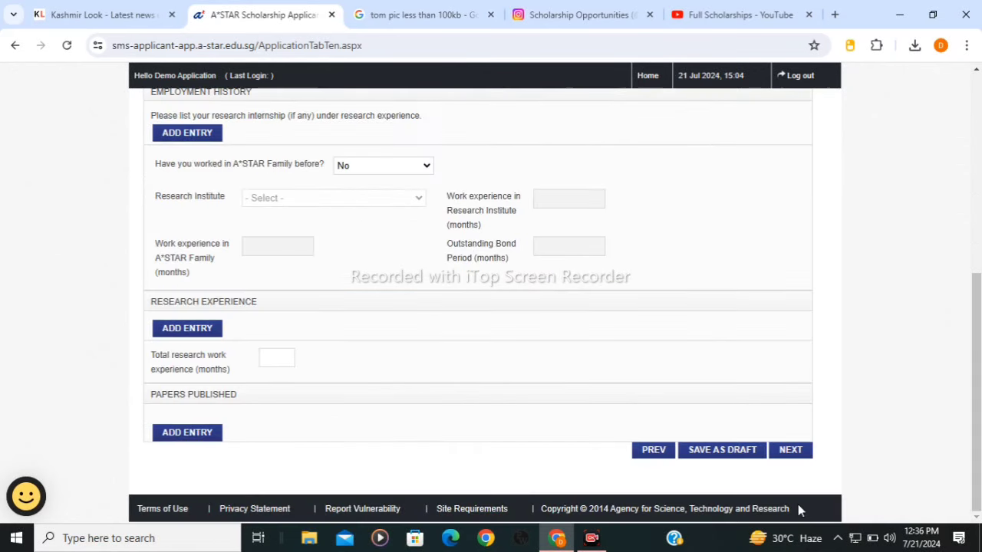
{"action": "scroll", "coordinate": [679, 367], "scroll_direction": "up", "scroll_amount": 2}
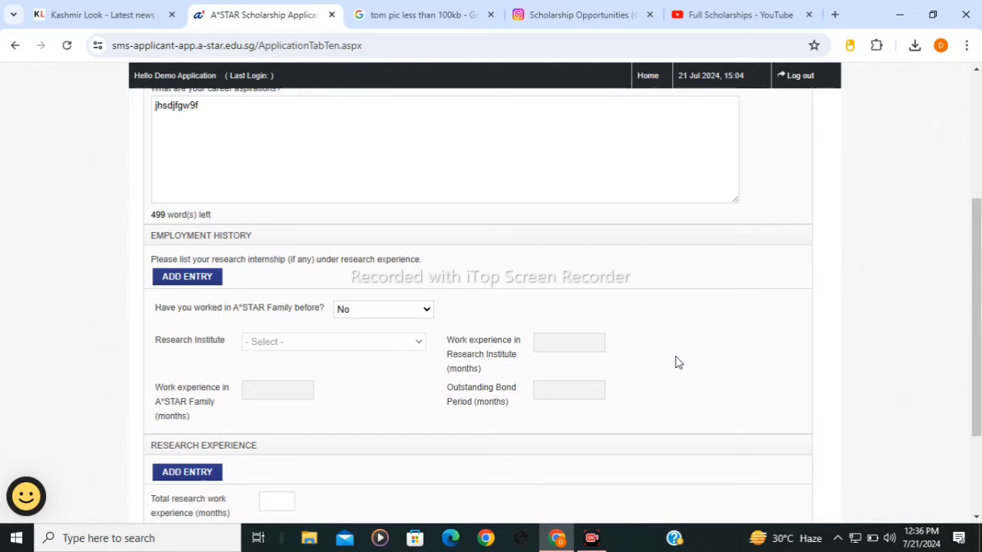
{"action": "scroll", "coordinate": [676, 362], "scroll_direction": "down", "scroll_amount": 2}
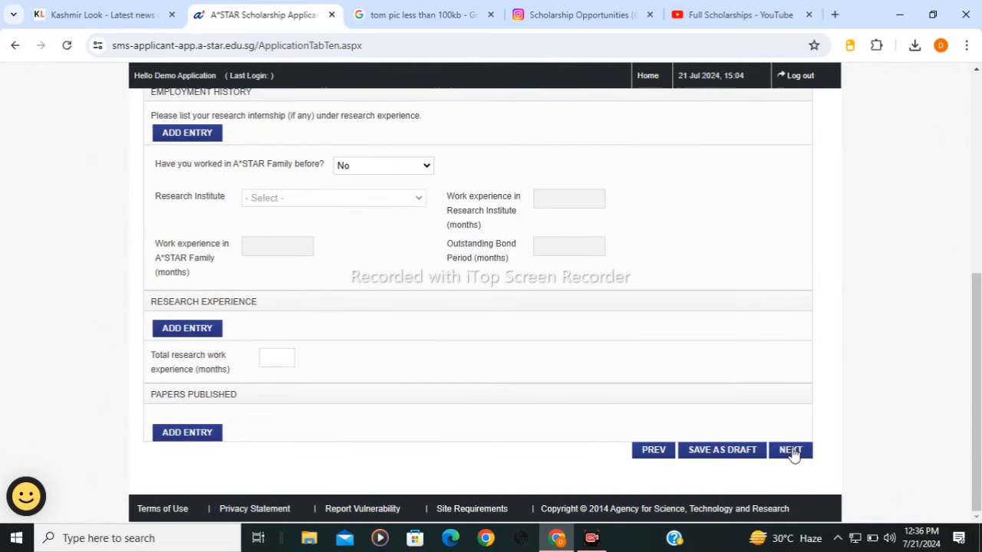
{"action": "left_click", "coordinate": [794, 454]}
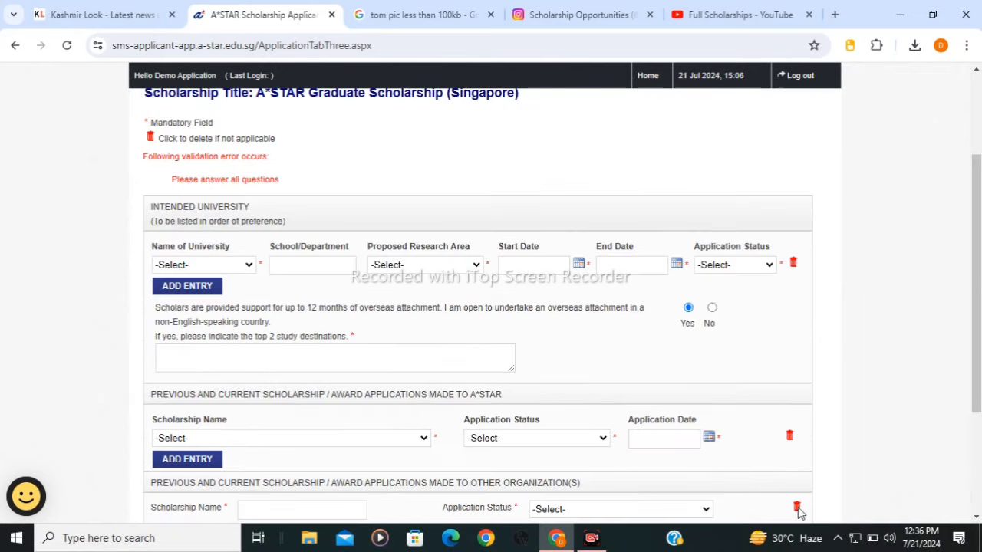
Examine the Education Plans fields for intended university, overseas attachment and previous scholarship applications to A*STAR and other organizations
{"action": "scroll", "coordinate": [618, 364], "scroll_direction": "down", "scroll_amount": 2}
{"action": "scroll", "coordinate": [619, 361], "scroll_direction": "up", "scroll_amount": 4}
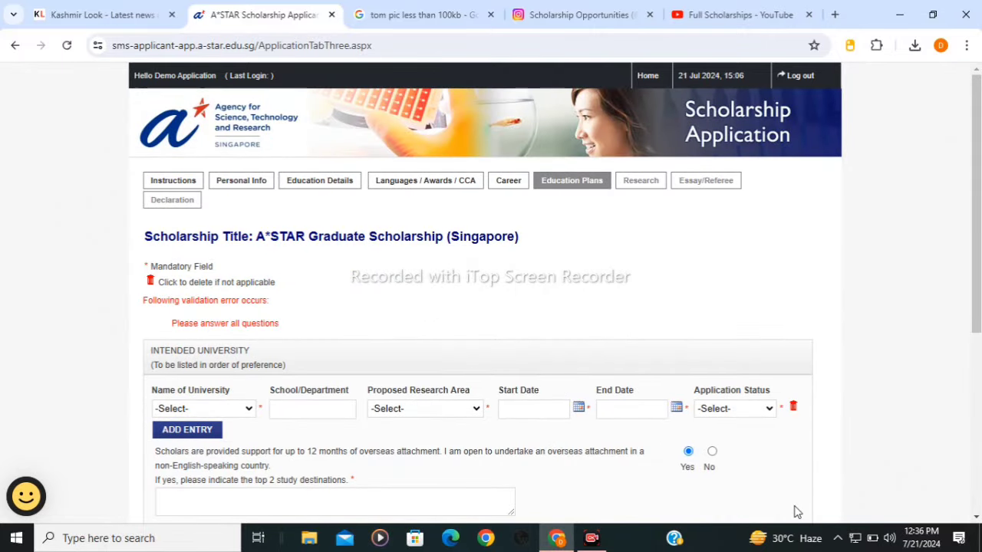
{"action": "scroll", "coordinate": [797, 513], "scroll_direction": "down", "scroll_amount": 2}
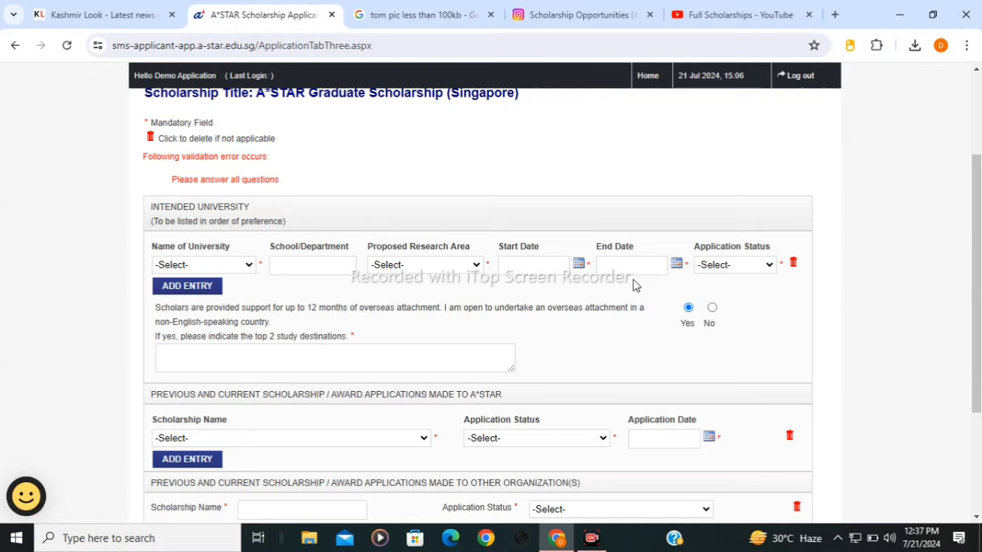
{"action": "scroll", "coordinate": [634, 286], "scroll_direction": "down", "scroll_amount": 2}
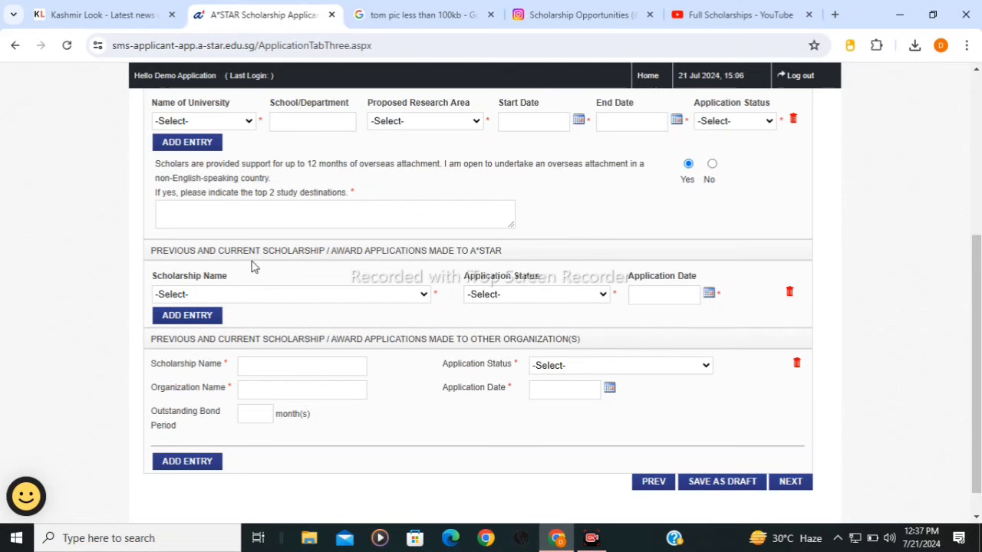
{"action": "scroll", "coordinate": [344, 328], "scroll_direction": "down", "scroll_amount": 1}
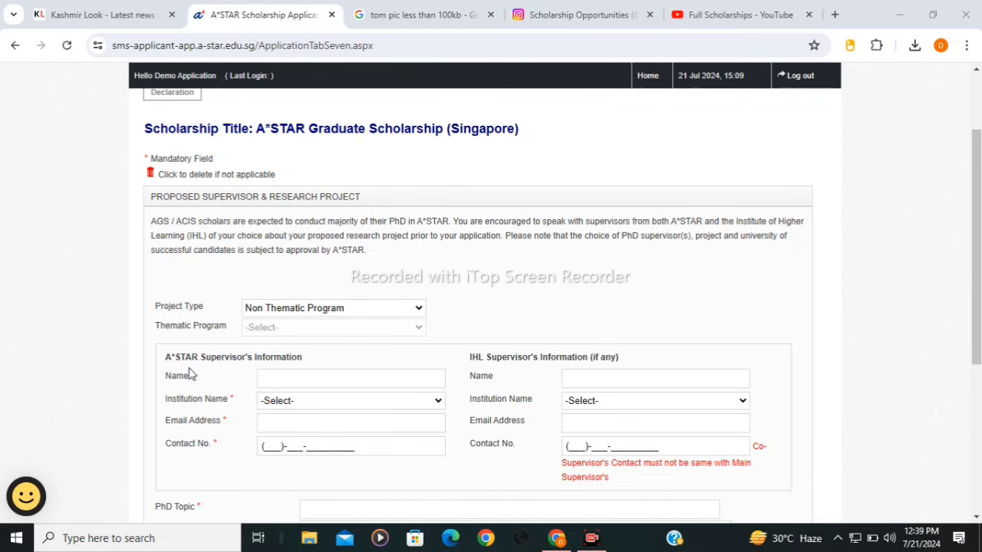
Examine the A*STAR and IHL supervisor details, PhD topic and research proposal fields of the Research section
{"action": "scroll", "coordinate": [421, 407], "scroll_direction": "down", "scroll_amount": 2}
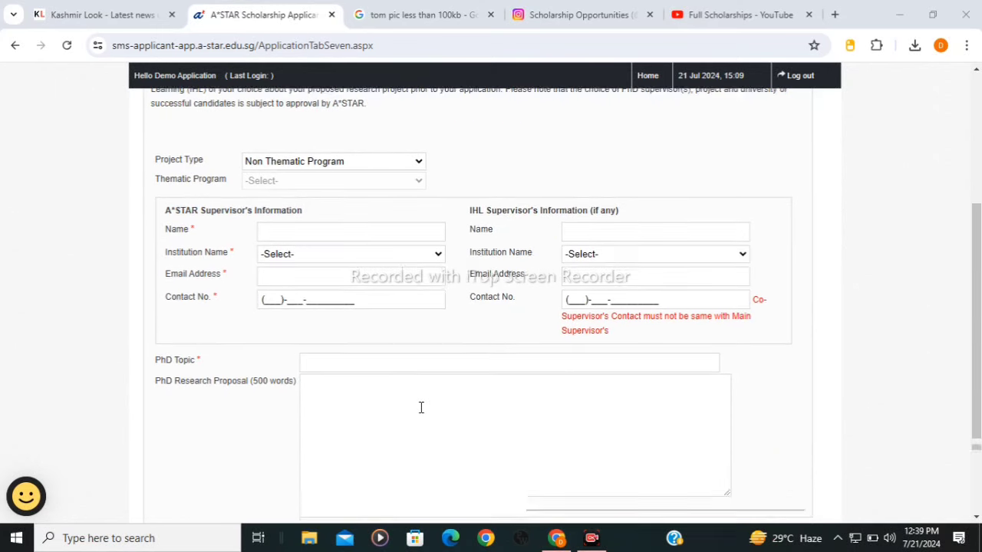
{"action": "scroll", "coordinate": [421, 408], "scroll_direction": "down", "scroll_amount": 2}
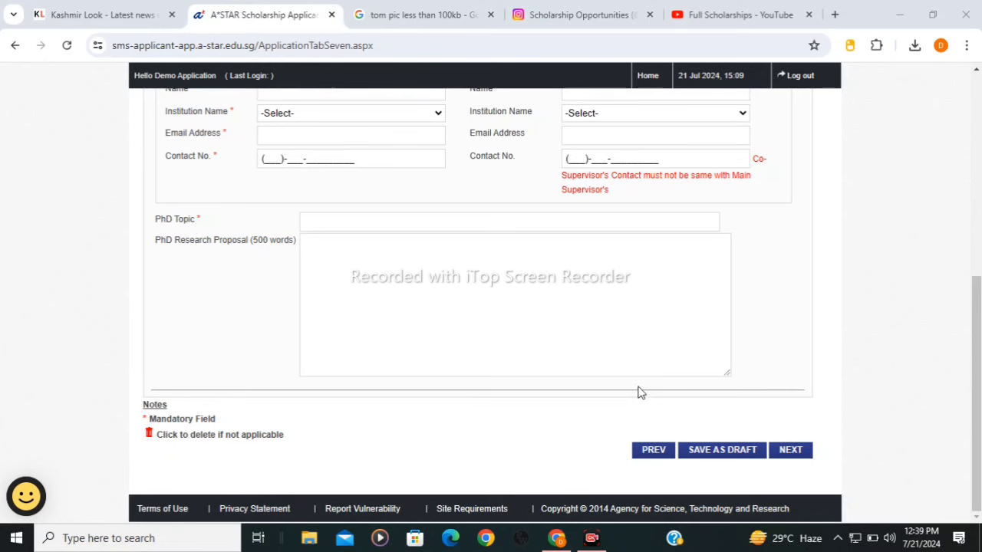
{"action": "scroll", "coordinate": [690, 372], "scroll_direction": "up", "scroll_amount": 2}
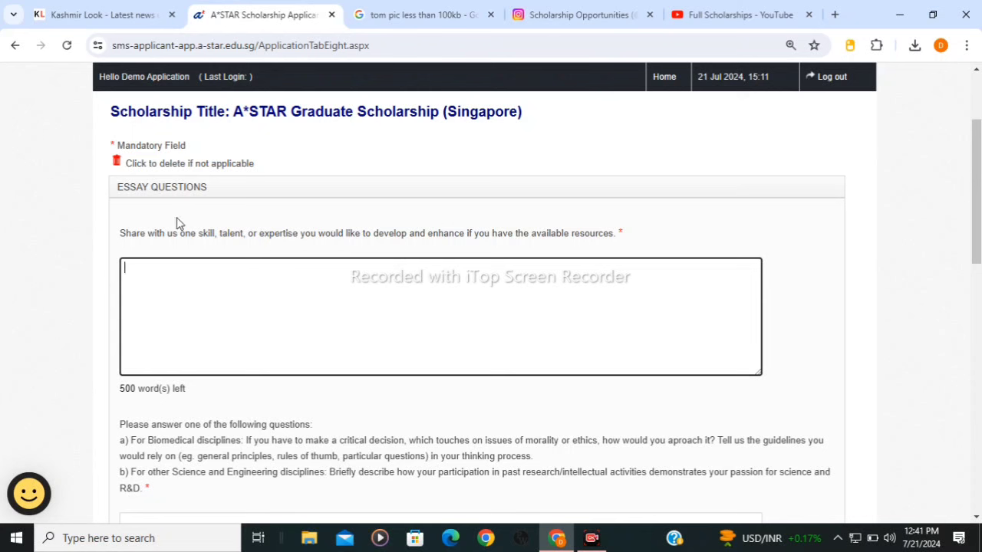
Read the two essay questions on skill development and on ethics or research passion, including their answer boxes
{"action": "left_click_drag", "start_coordinate": [120, 232], "coordinate": [450, 238]}
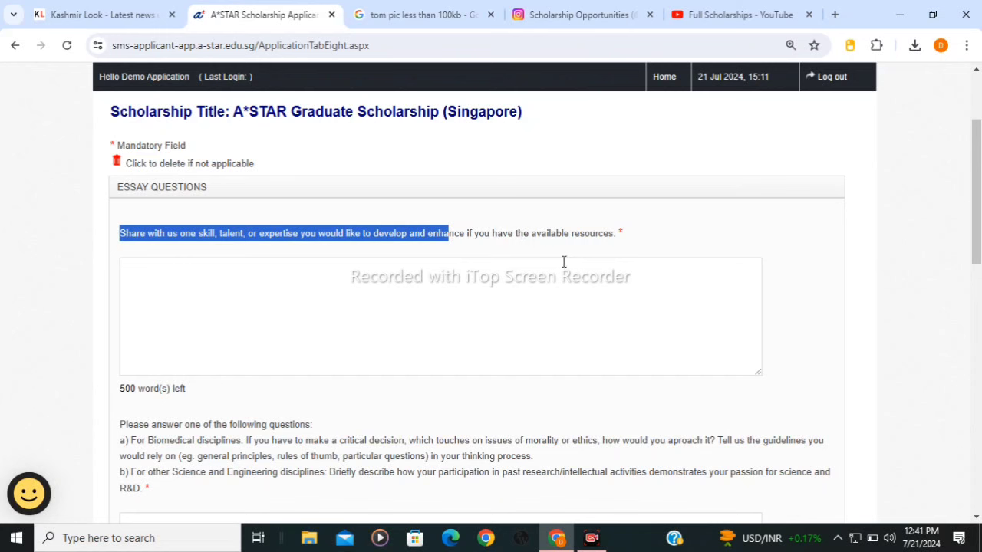
{"action": "left_click", "coordinate": [375, 371]}
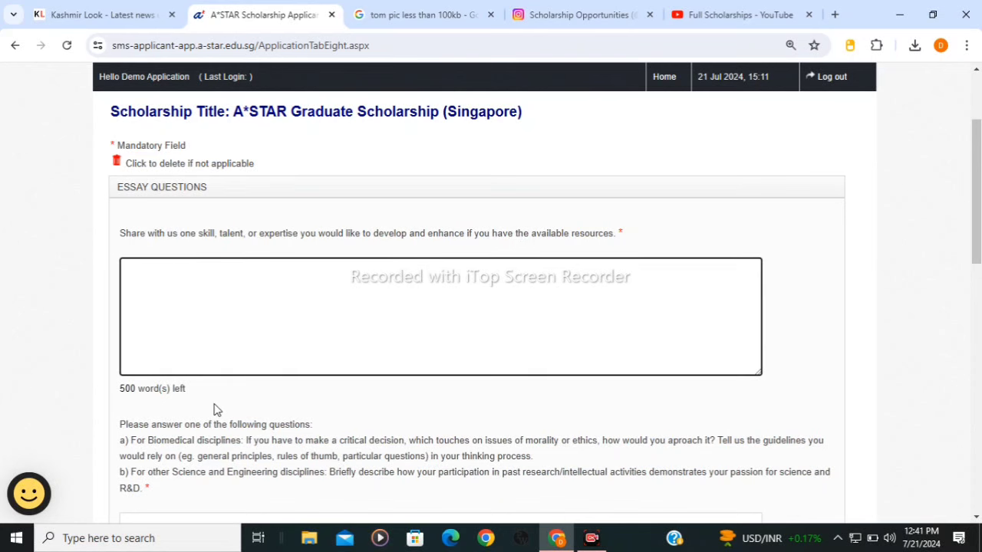
{"action": "scroll", "coordinate": [212, 417], "scroll_direction": "down", "scroll_amount": 2}
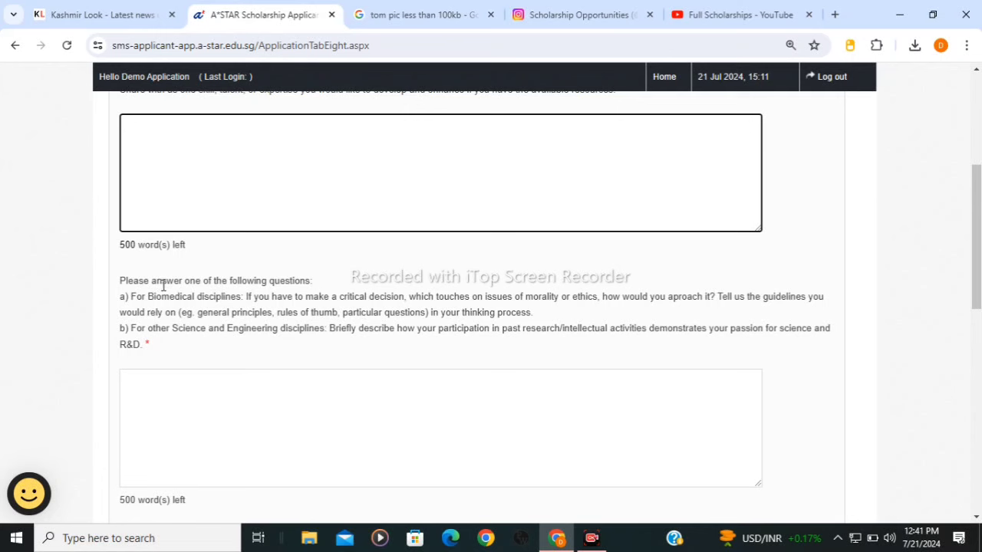
{"action": "scroll", "coordinate": [185, 311], "scroll_direction": "down", "scroll_amount": 2}
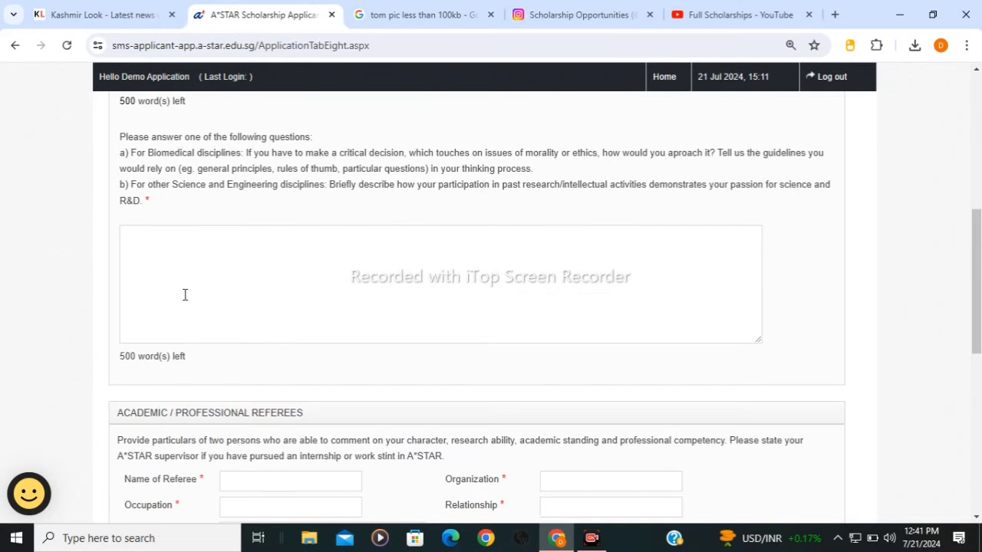
{"action": "scroll", "coordinate": [544, 384], "scroll_direction": "up", "scroll_amount": 2}
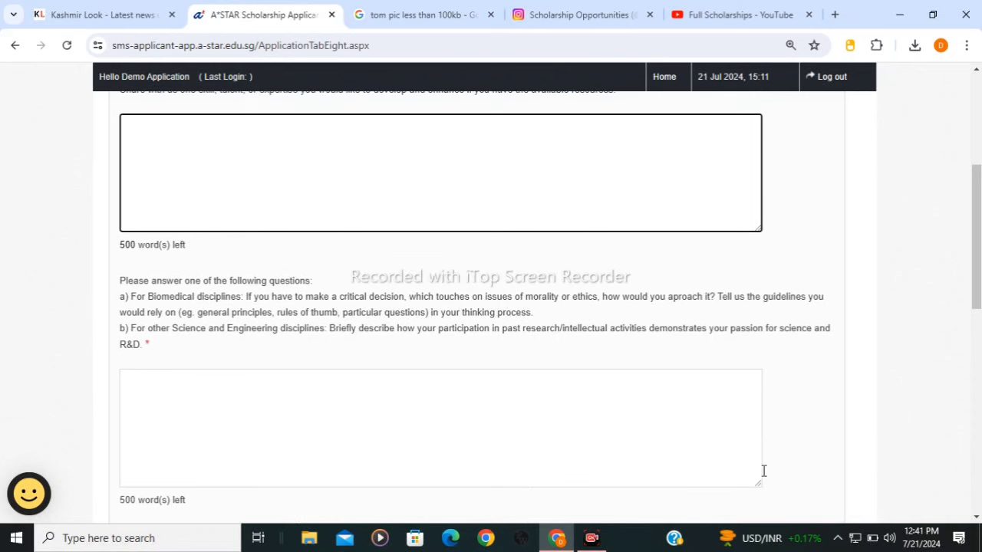
{"action": "scroll", "coordinate": [795, 504], "scroll_direction": "down", "scroll_amount": 6}
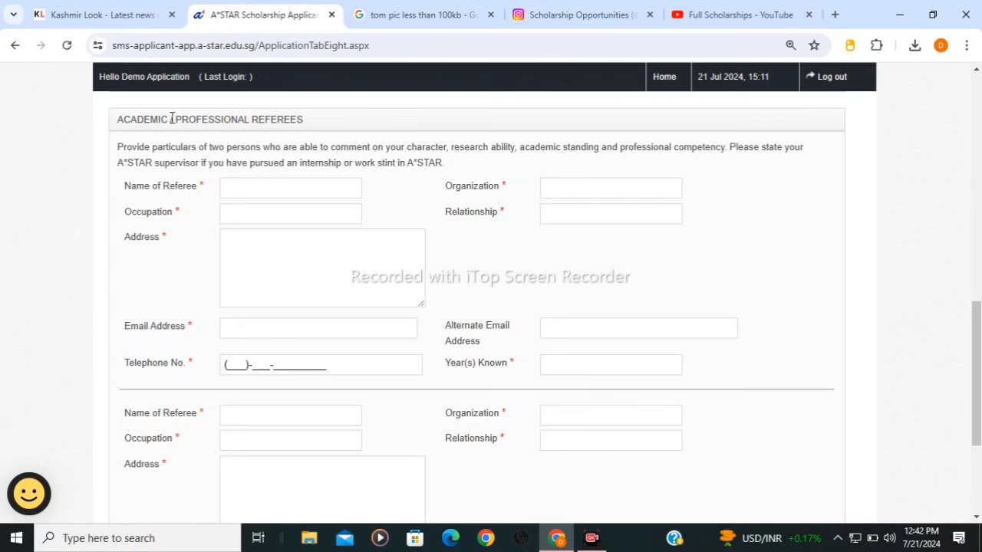
Examine the Academic / Professional Referees instructions and the fields required for both referees
{"action": "left_click_drag", "start_coordinate": [171, 120], "coordinate": [304, 235]}
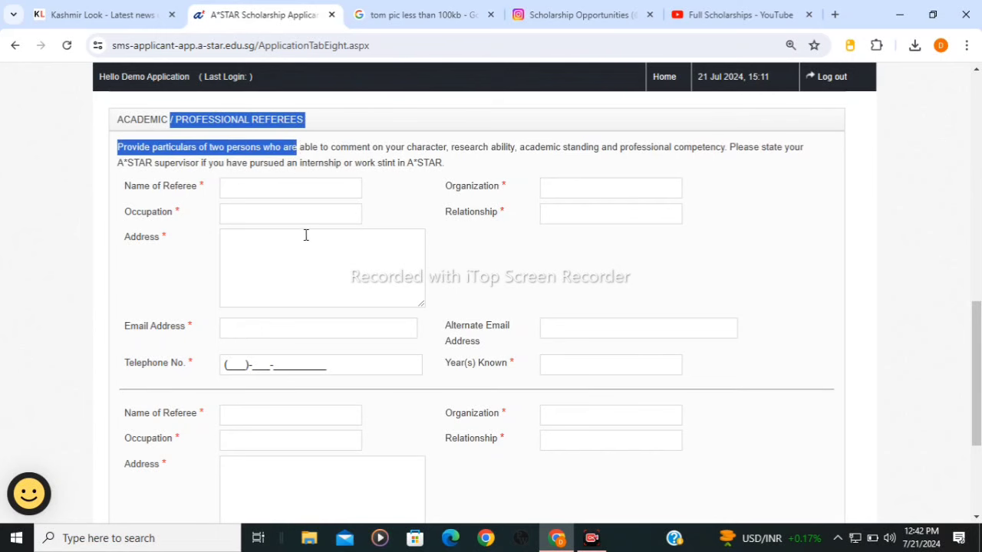
{"action": "scroll", "coordinate": [307, 239], "scroll_direction": "down", "scroll_amount": 2}
{"action": "scroll", "coordinate": [307, 243], "scroll_direction": "up", "scroll_amount": 2}
{"action": "left_click", "coordinate": [221, 210]}
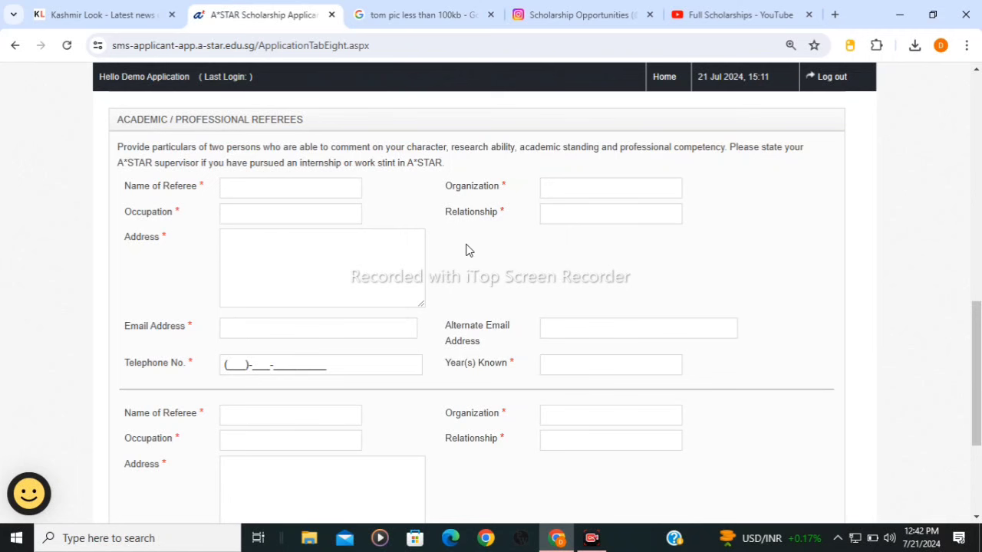
{"action": "scroll", "coordinate": [469, 251], "scroll_direction": "down", "scroll_amount": 2}
{"action": "scroll", "coordinate": [469, 250], "scroll_direction": "up", "scroll_amount": 2}
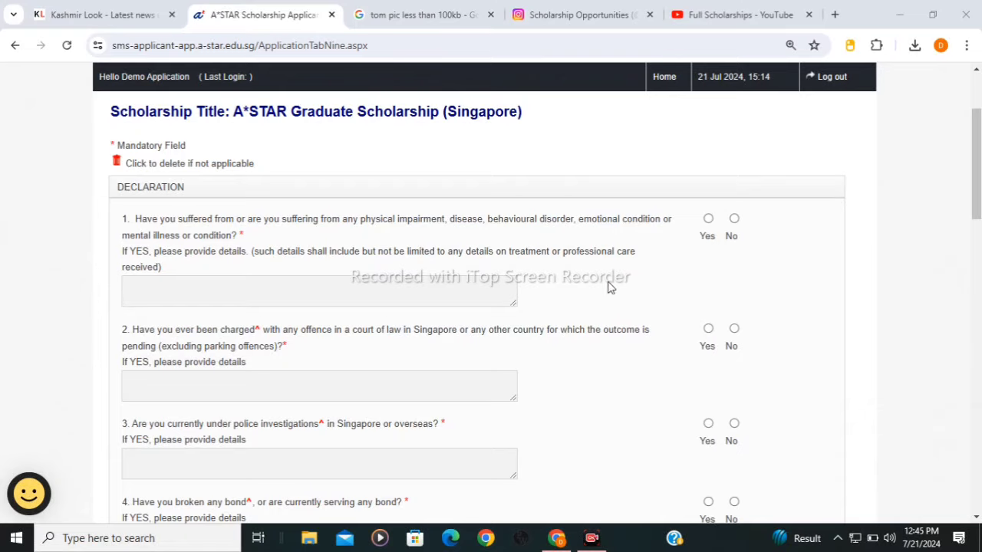
Read through the Declaration questions, the consent items and the personal data protection notification
{"action": "scroll", "coordinate": [432, 329], "scroll_direction": "down", "scroll_amount": 12}
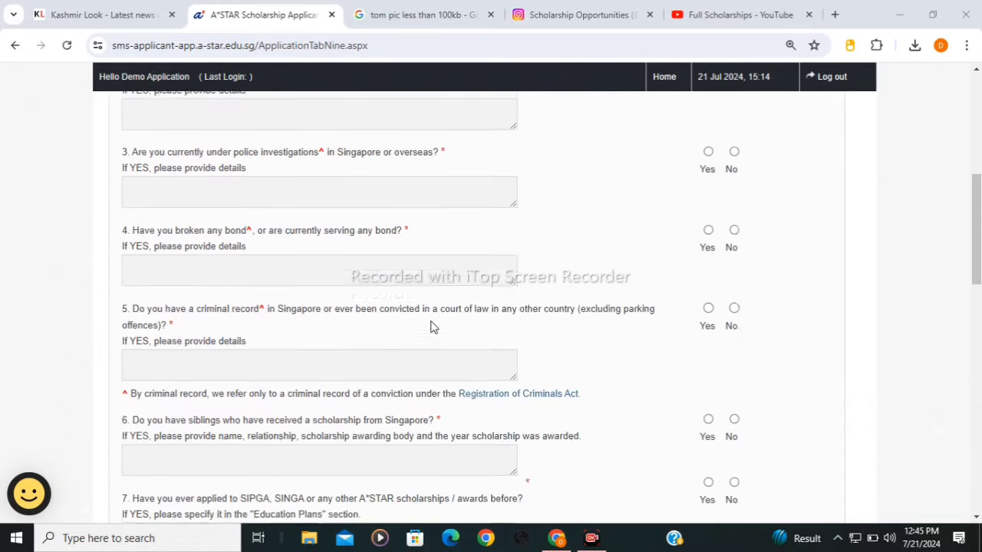
{"action": "scroll", "coordinate": [432, 329], "scroll_direction": "up", "scroll_amount": 3}
{"action": "scroll", "coordinate": [432, 329], "scroll_direction": "down", "scroll_amount": 5}
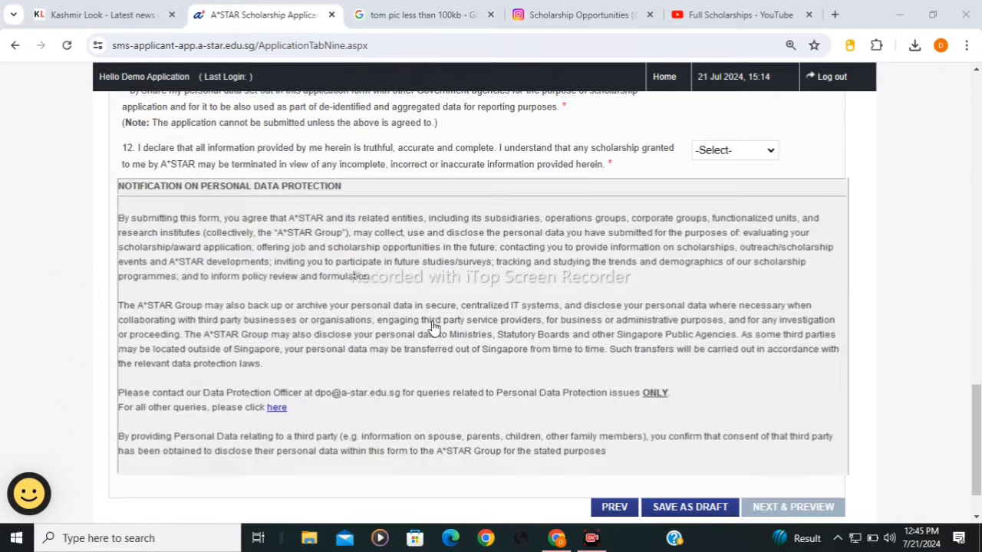
{"action": "scroll", "coordinate": [579, 337], "scroll_direction": "up", "scroll_amount": 5}
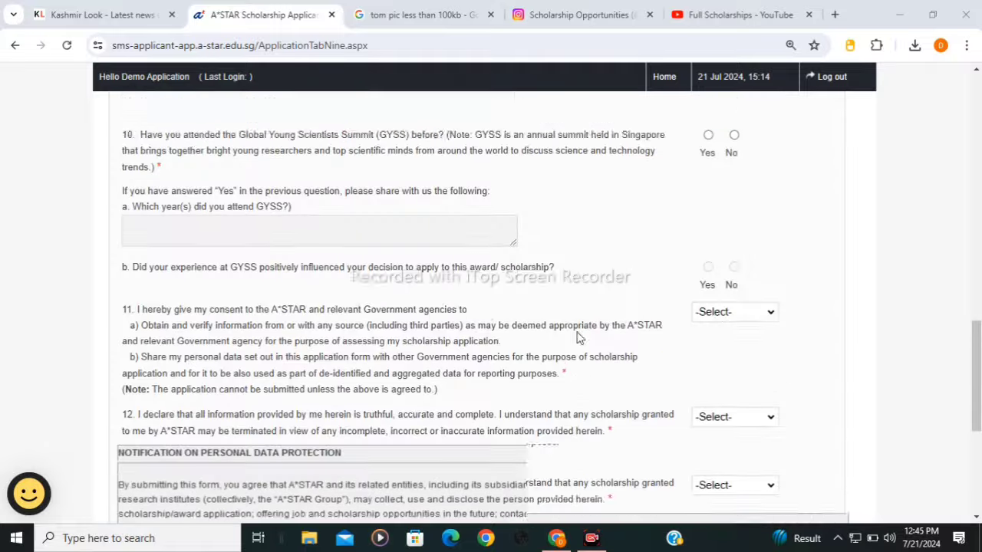
{"action": "scroll", "coordinate": [577, 335], "scroll_direction": "down", "scroll_amount": 5}
{"action": "scroll", "coordinate": [636, 329], "scroll_direction": "up", "scroll_amount": 2}
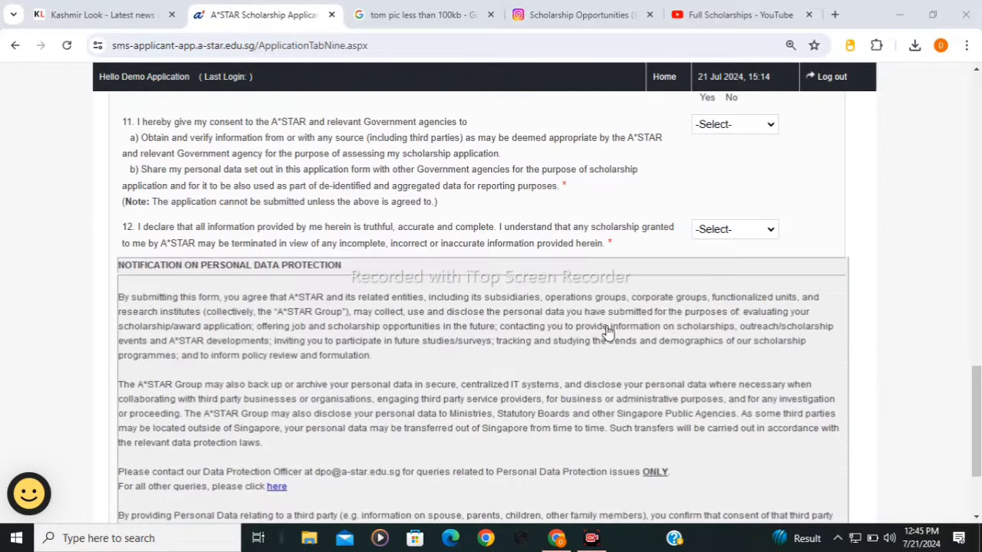
{"action": "scroll", "coordinate": [646, 366], "scroll_direction": "up", "scroll_amount": 8}
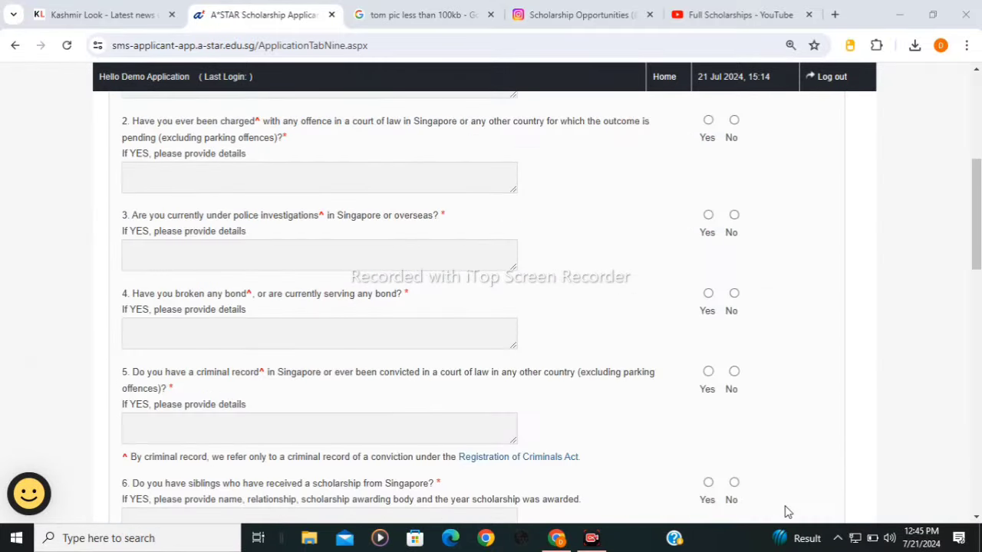
{"action": "scroll", "coordinate": [790, 512], "scroll_direction": "down", "scroll_amount": 10}
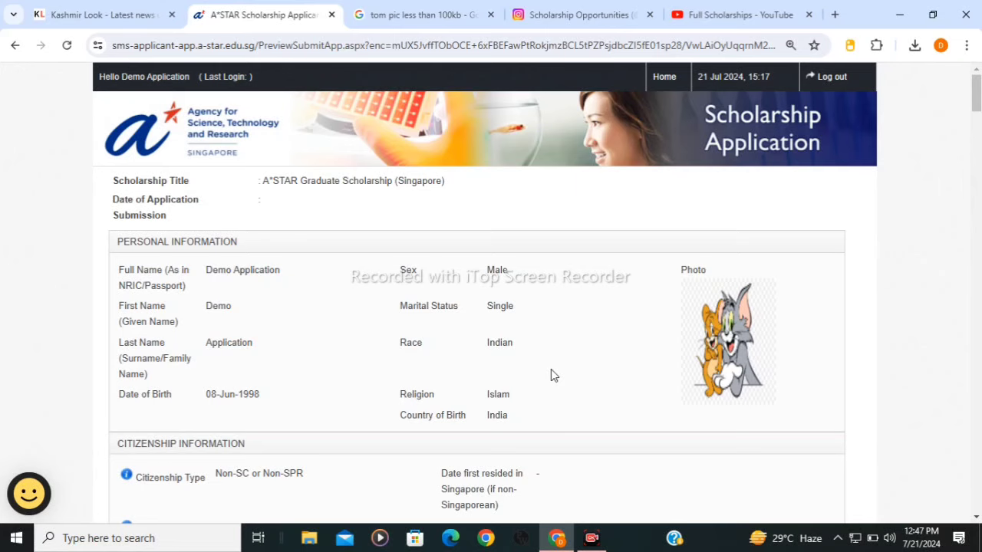
Review the full application preview, from personal information through education, research and essays to the data protection notification
{"action": "scroll", "coordinate": [550, 375], "scroll_direction": "down", "scroll_amount": 6}
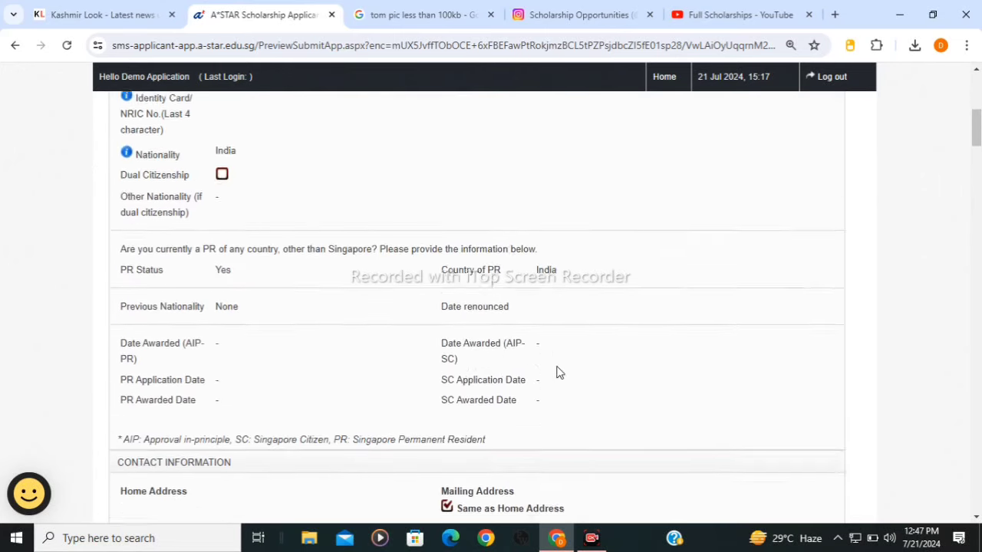
{"action": "scroll", "coordinate": [558, 372], "scroll_direction": "up", "scroll_amount": 1}
{"action": "scroll", "coordinate": [559, 373], "scroll_direction": "down", "scroll_amount": 6}
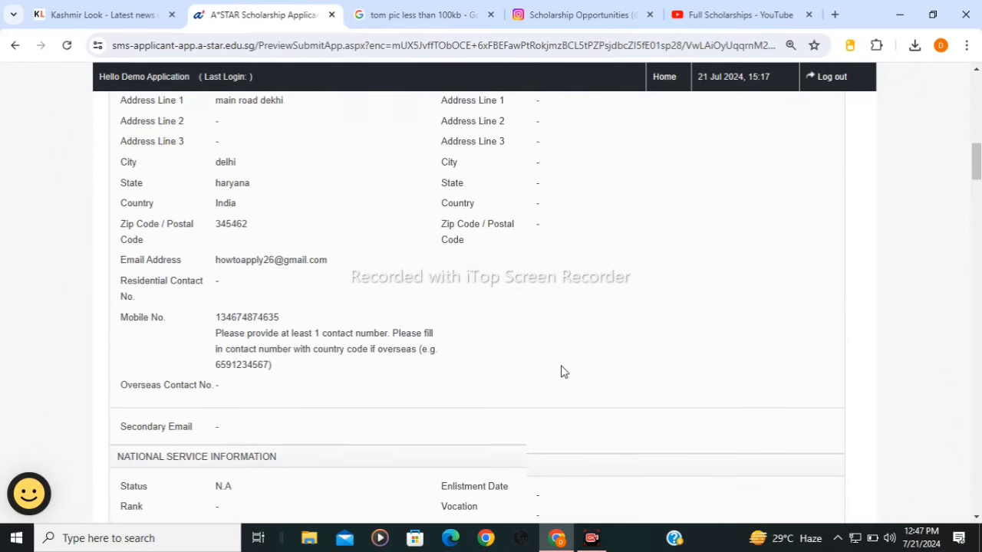
{"action": "scroll", "coordinate": [560, 370], "scroll_direction": "up", "scroll_amount": 10}
{"action": "scroll", "coordinate": [562, 364], "scroll_direction": "up", "scroll_amount": 2}
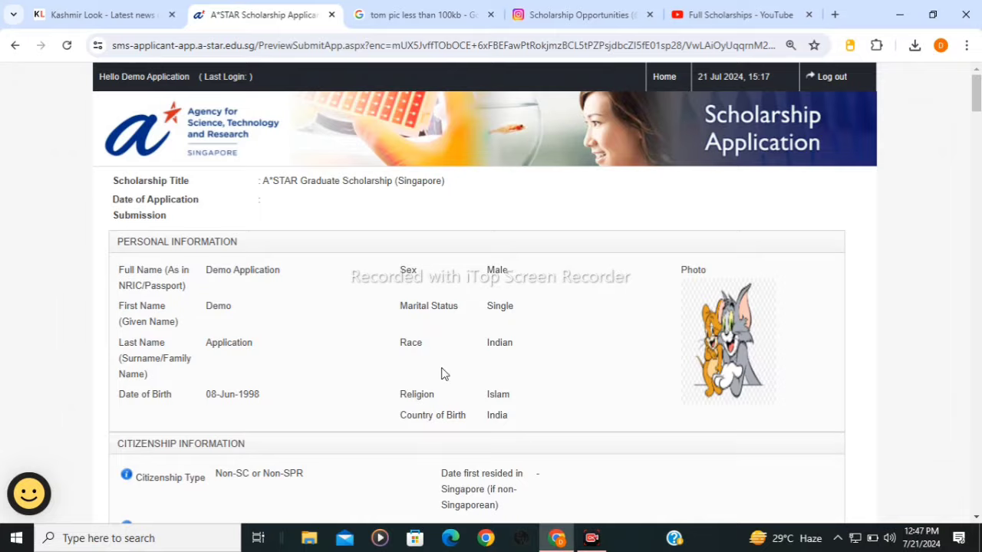
{"action": "scroll", "coordinate": [736, 416], "scroll_direction": "down", "scroll_amount": 2}
{"action": "scroll", "coordinate": [737, 417], "scroll_direction": "down", "scroll_amount": 20}
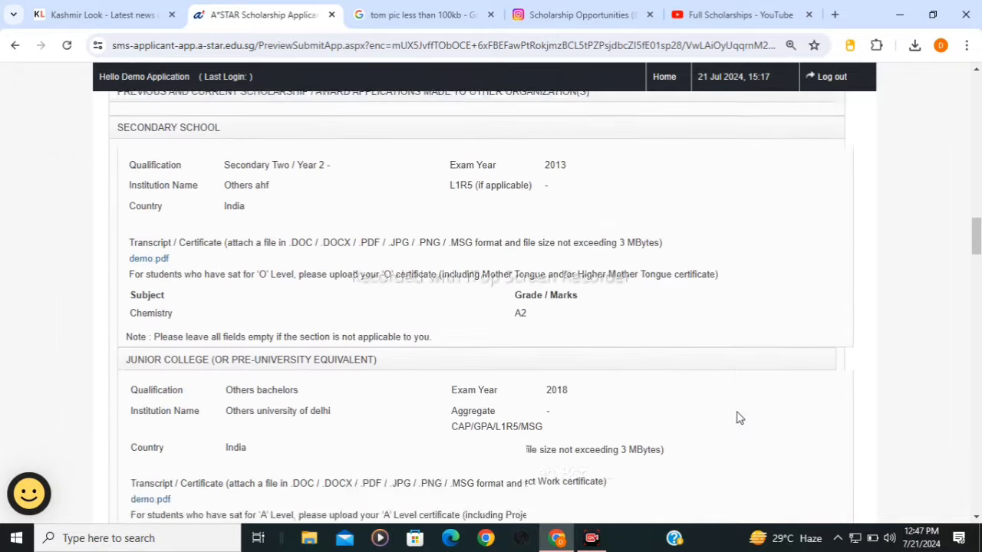
{"action": "scroll", "coordinate": [737, 418], "scroll_direction": "down", "scroll_amount": 20}
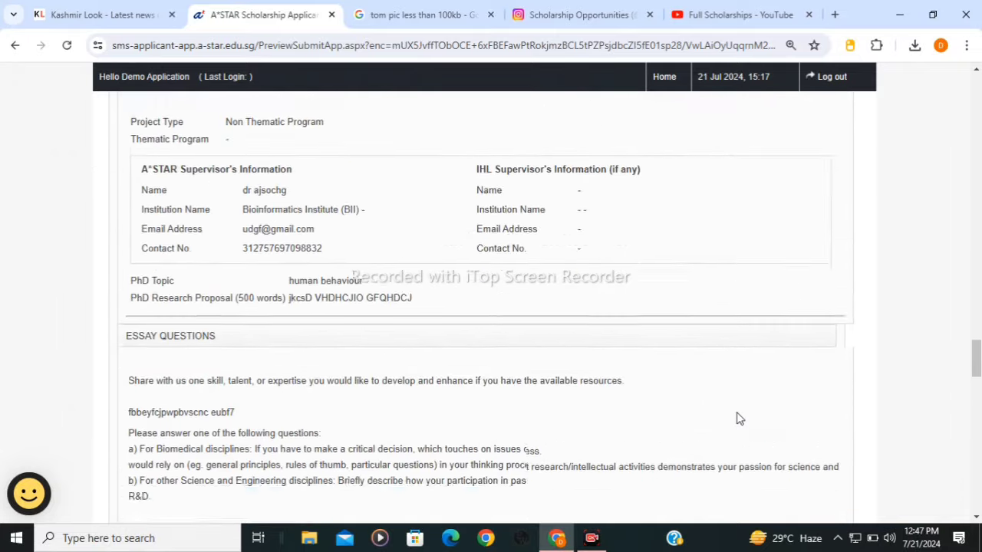
{"action": "scroll", "coordinate": [738, 418], "scroll_direction": "down", "scroll_amount": 20}
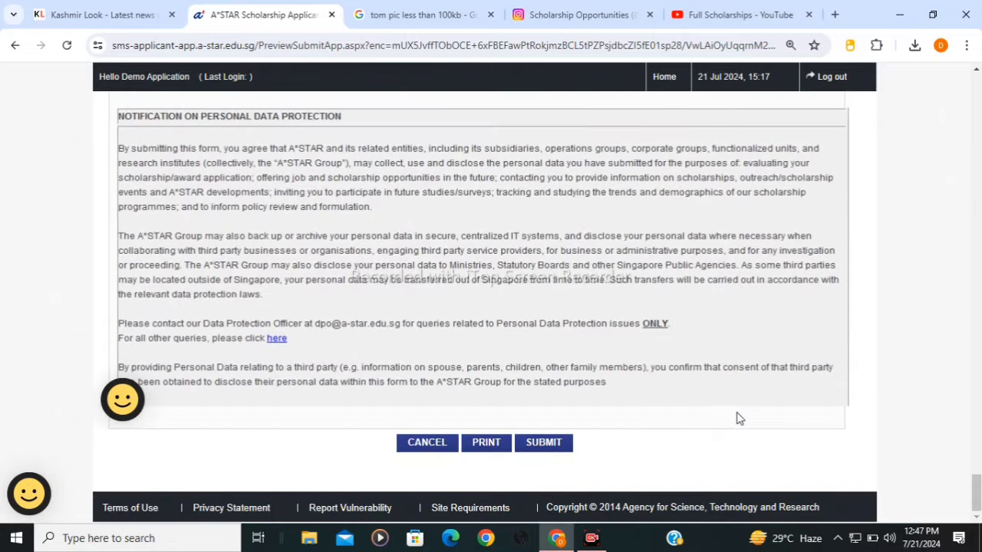
Submit the scholarship application, acknowledge the referee report reminder, and switch to the Kashmir Look article
{"action": "left_click", "coordinate": [556, 446]}
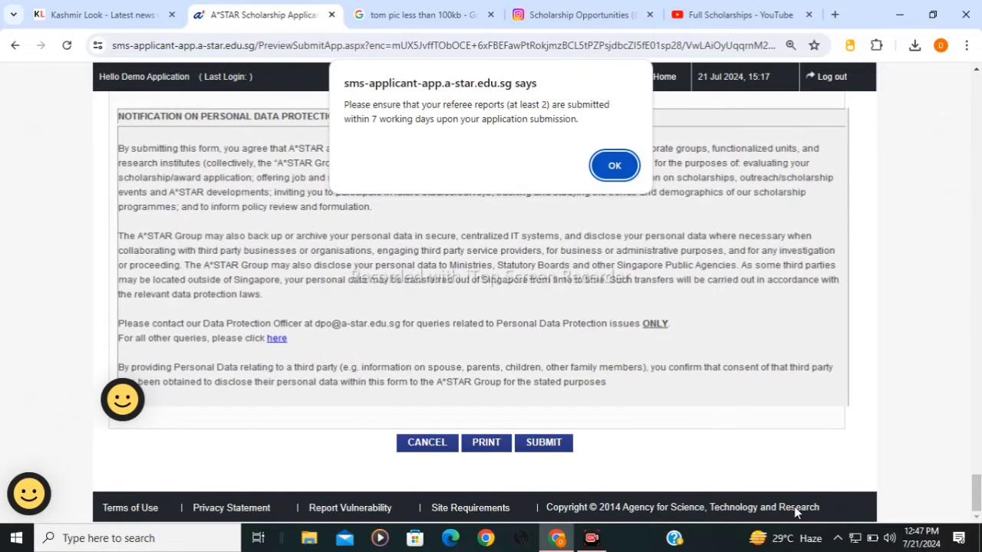
{"action": "key", "text": "Return"}
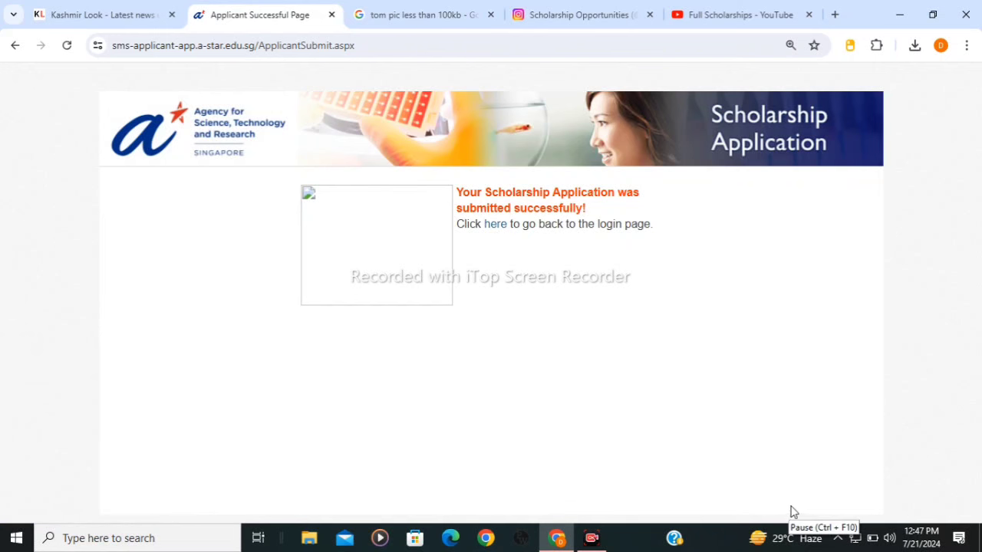
{"action": "key", "text": "ctrl+shift+Tab"}
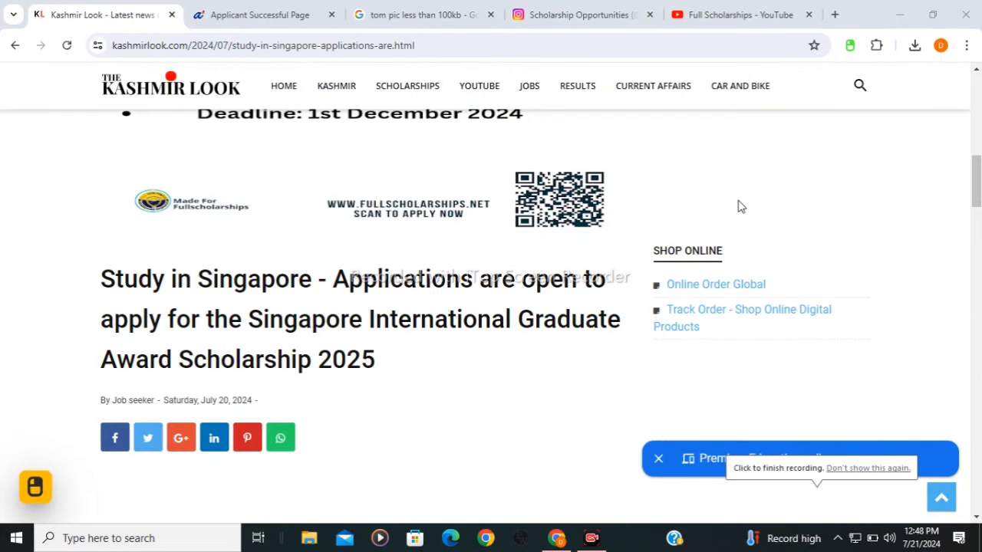